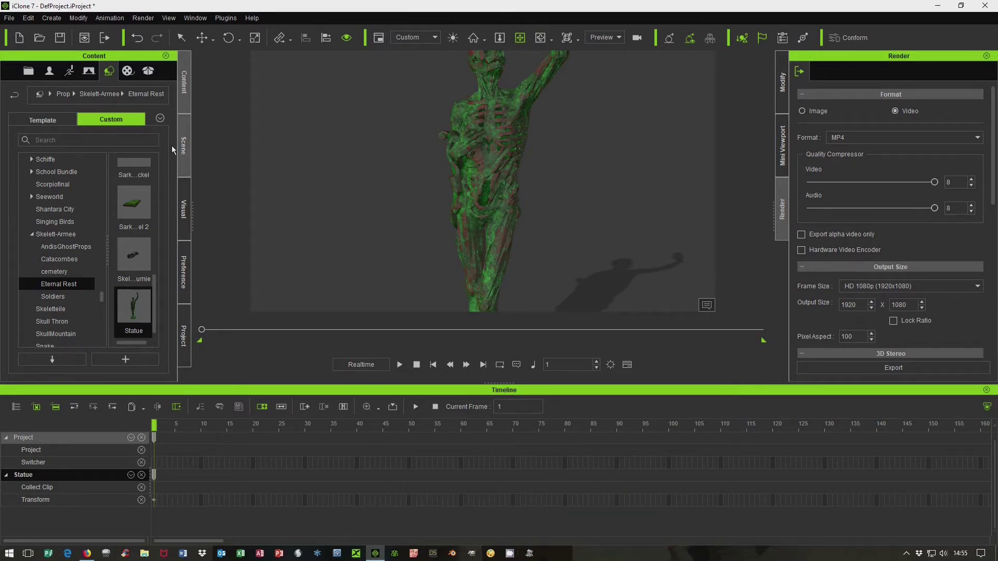
Load the Crawl on Mesh particle effect from the 2_Nature folder of the PopcornFX Library template content into the scene.
{"action": "left_click", "coordinate": [49, 121]}
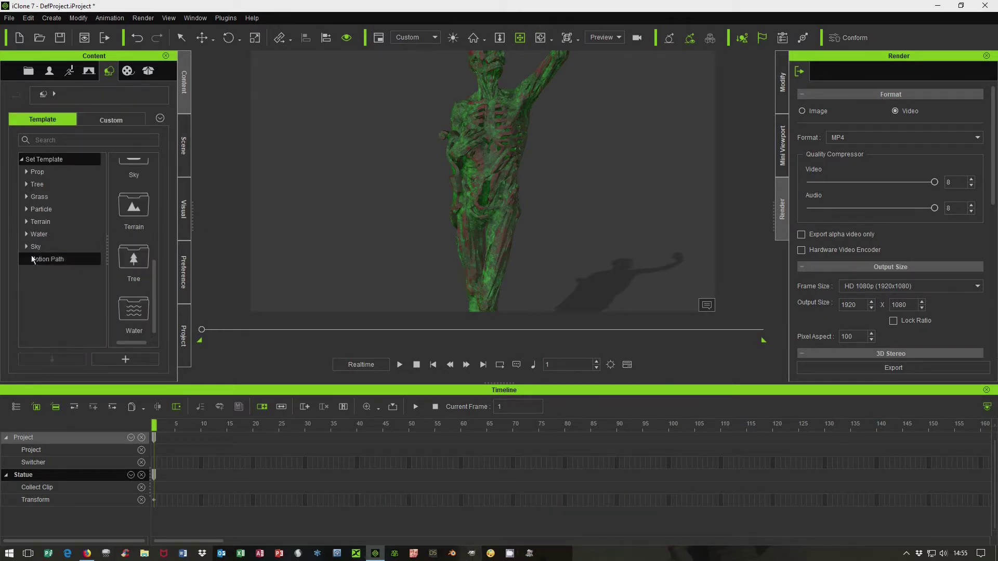
{"action": "left_click", "coordinate": [27, 210]}
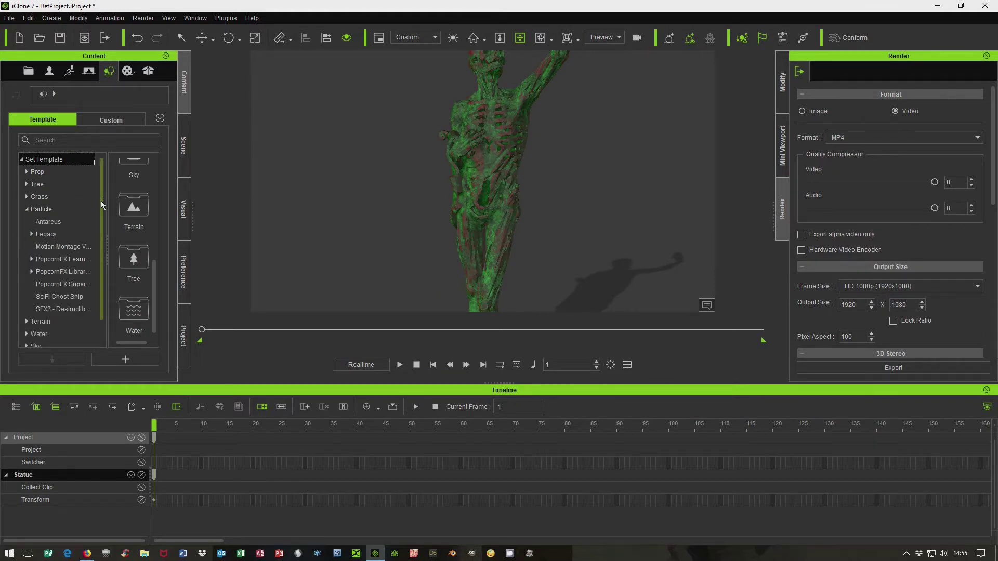
{"action": "left_click_drag", "start_coordinate": [101, 201], "coordinate": [99, 304]}
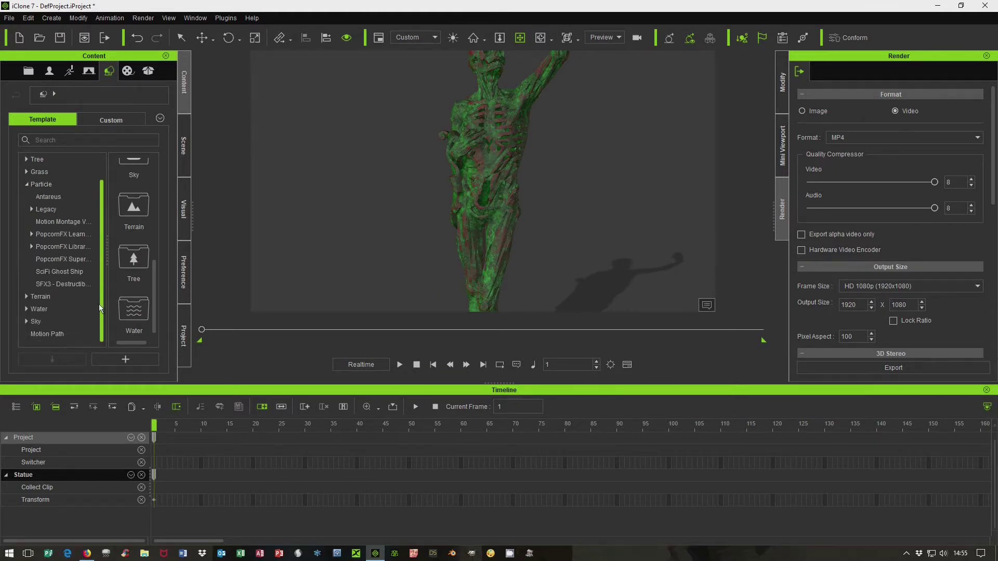
{"action": "left_click", "coordinate": [30, 246]}
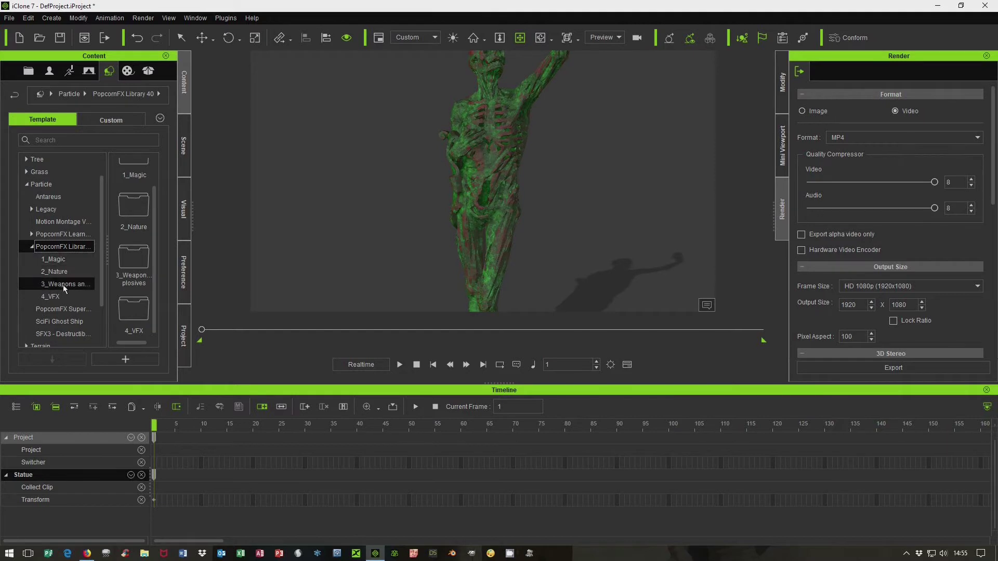
{"action": "double_click", "coordinate": [144, 212]}
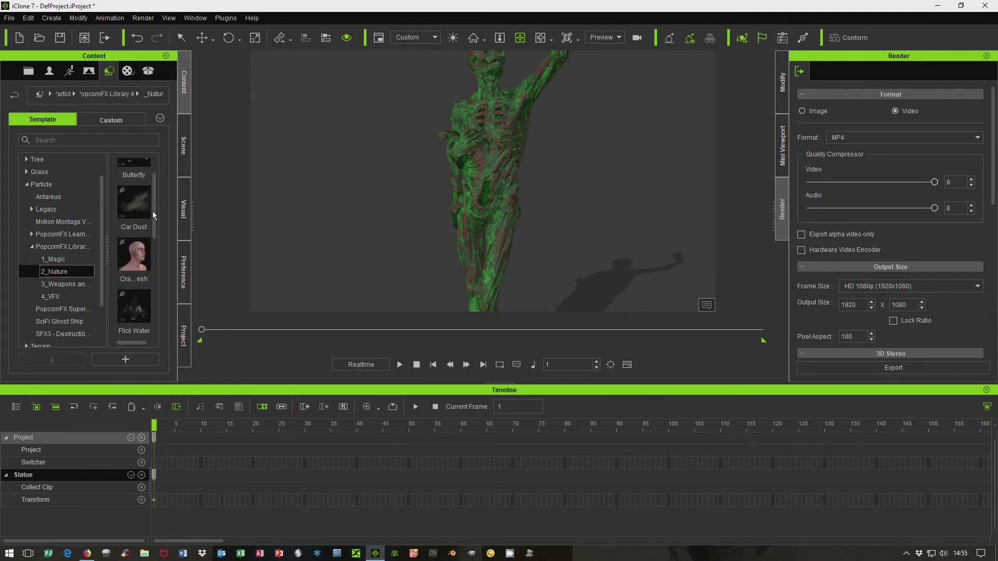
{"action": "double_click", "coordinate": [138, 186]}
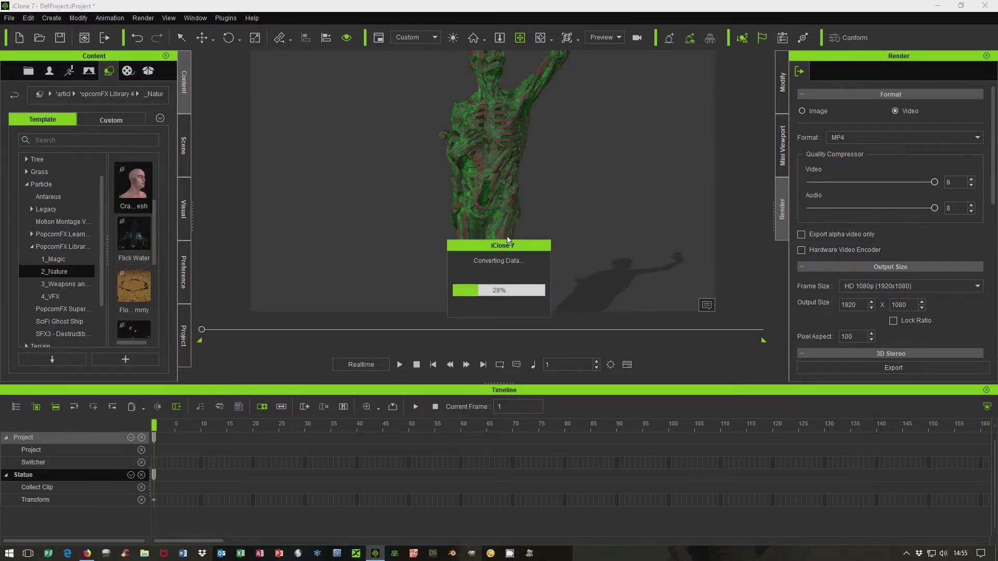
{"action": "scroll", "coordinate": [577, 220], "scroll_direction": "down", "scroll_amount": 2}
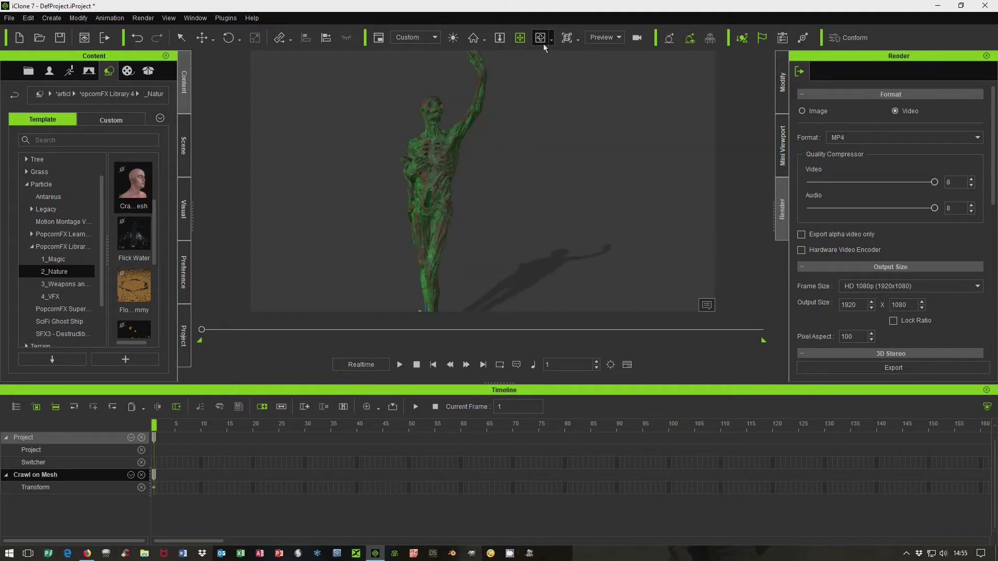
{"action": "left_click", "coordinate": [522, 41]}
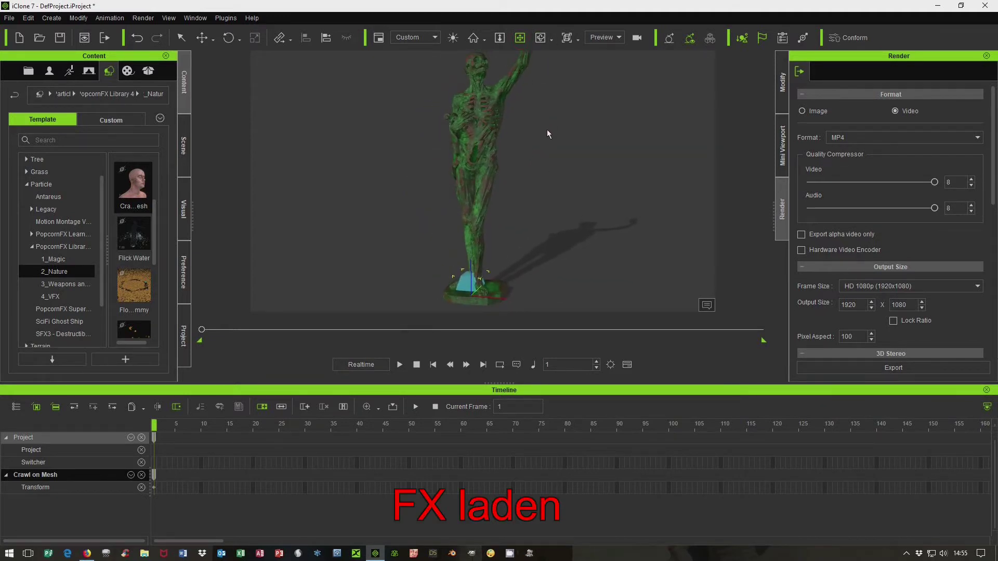
{"action": "left_click", "coordinate": [521, 38]}
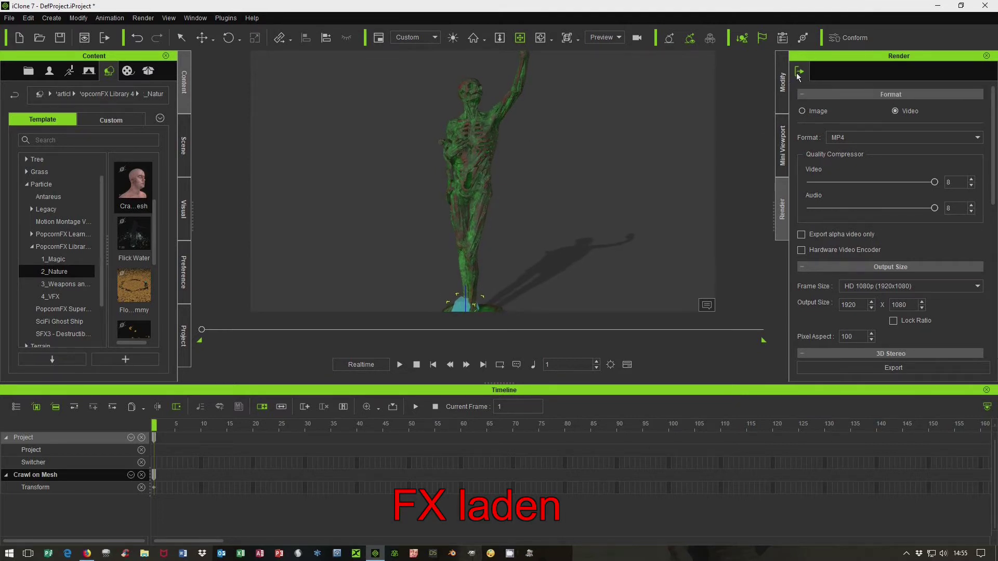
Select the statue and open the UV reference map of its stone material in MAGIX Foto & Grafik Designer.
{"action": "left_click", "coordinate": [484, 112]}
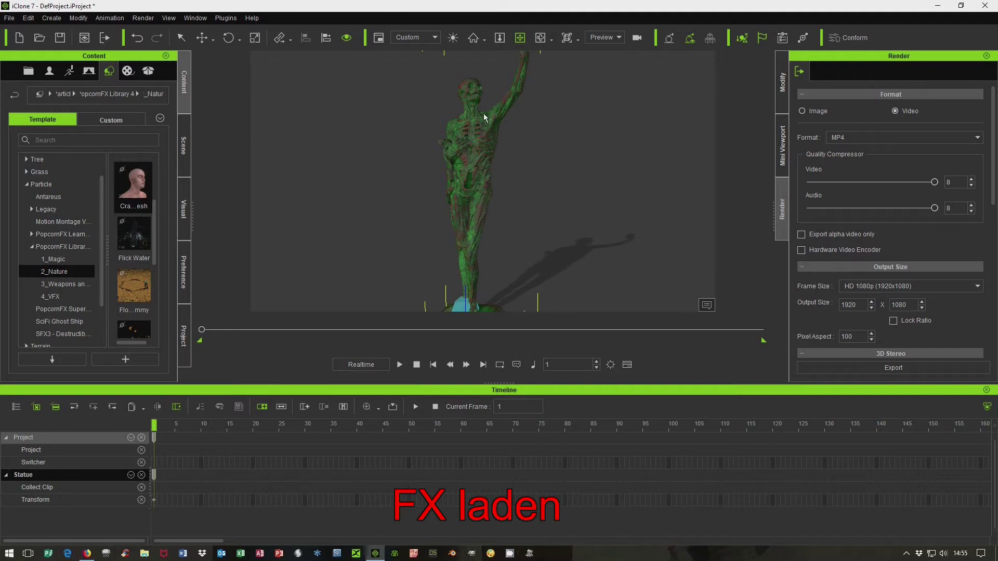
{"action": "left_click", "coordinate": [781, 83]}
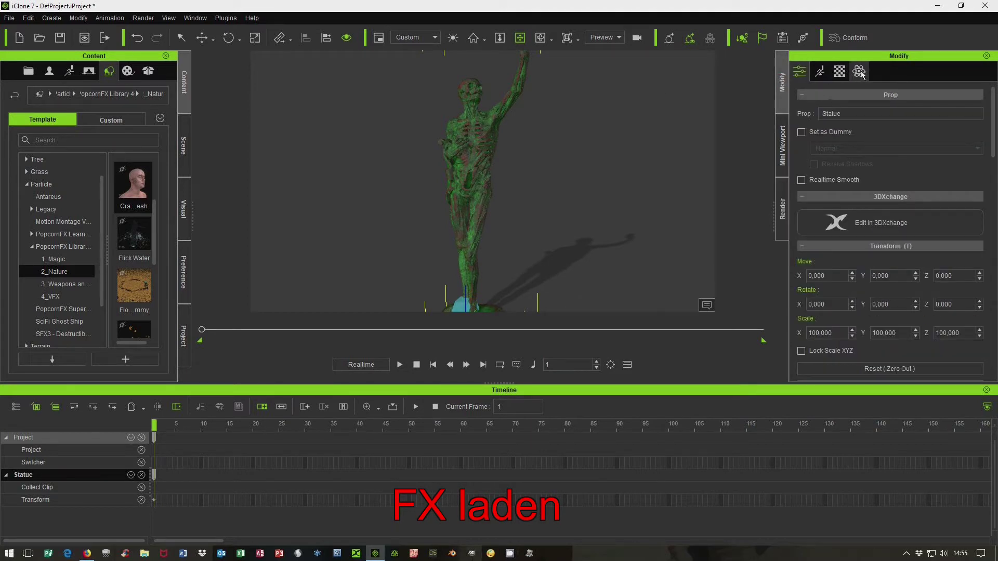
{"action": "left_click", "coordinate": [840, 71]}
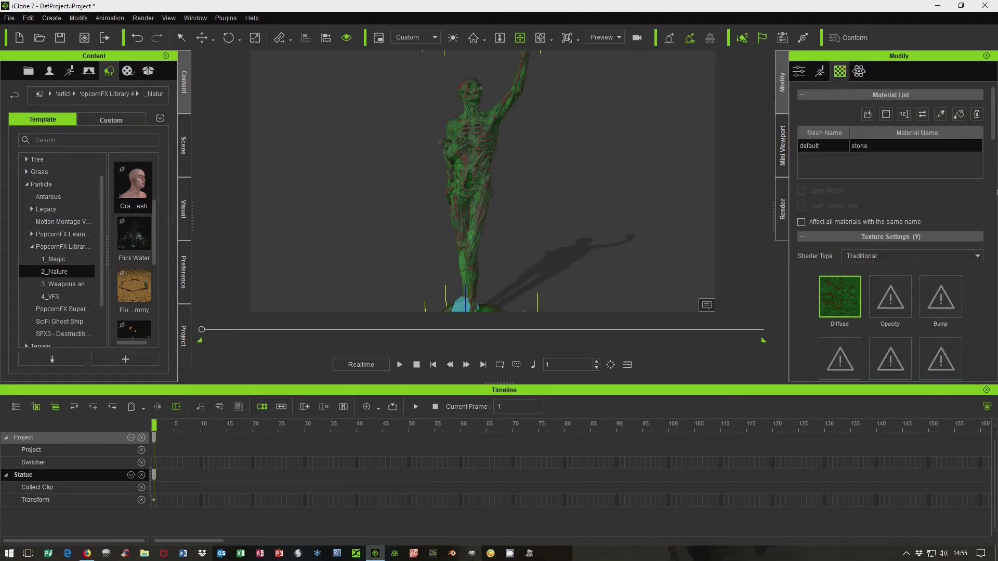
{"action": "scroll", "coordinate": [988, 156], "scroll_direction": "down", "scroll_amount": 6}
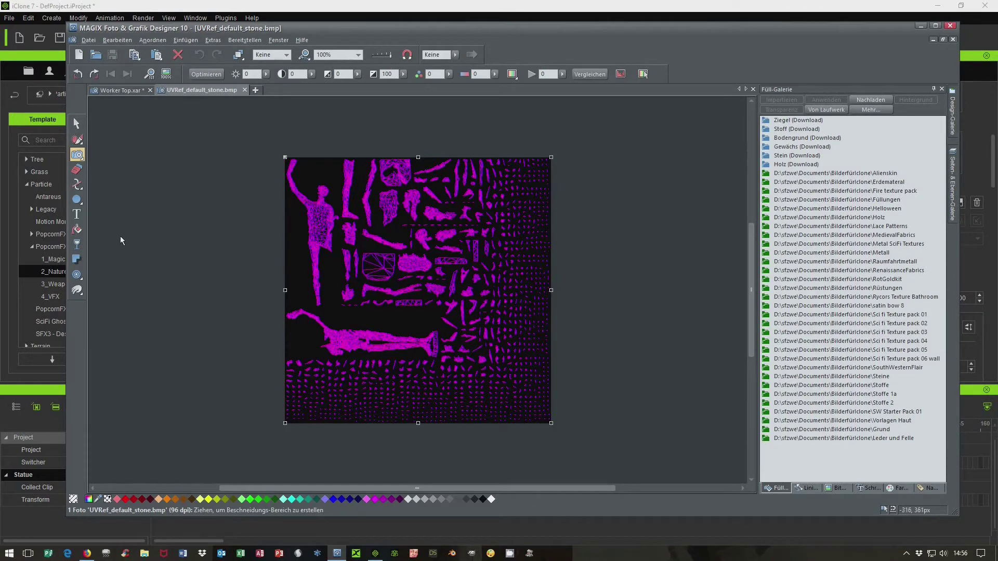
Draw two circles, about 10 px and 14 px wide, on the torso of the UV map's lower body shape and colour them red.
{"action": "left_click", "coordinate": [77, 199]}
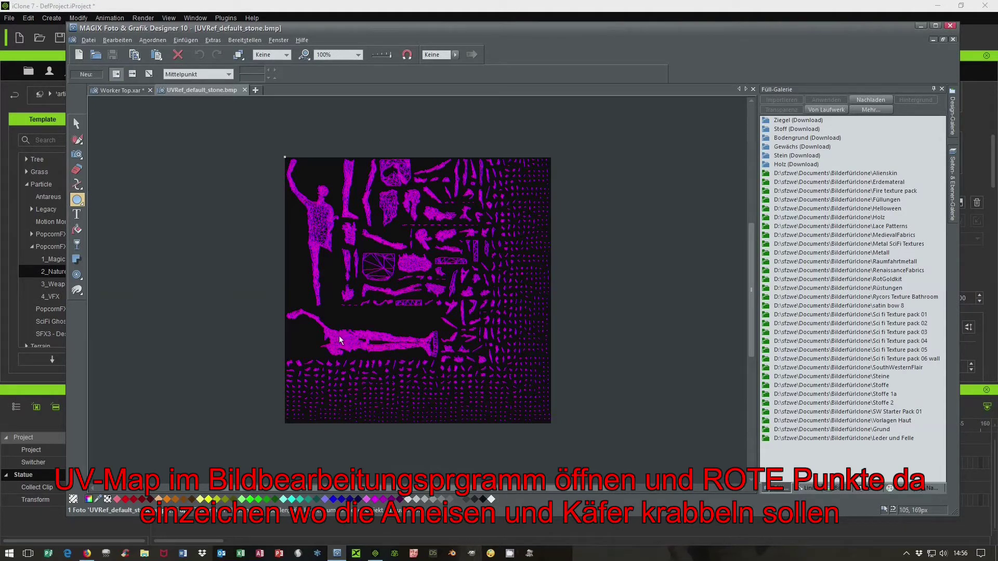
{"action": "left_click_drag", "start_coordinate": [339, 342], "coordinate": [341, 344]}
{"action": "left_click", "coordinate": [341, 341]}
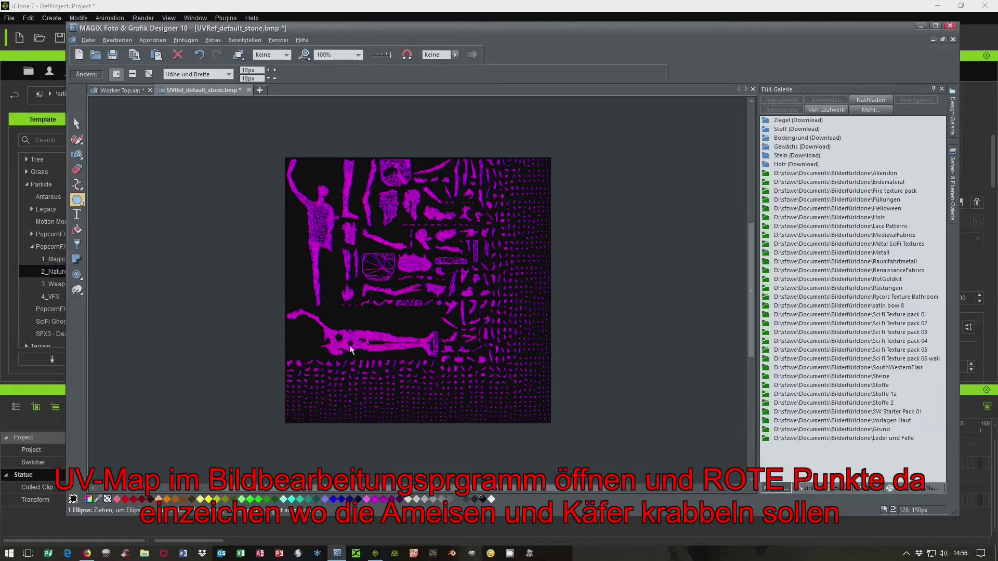
{"action": "left_click", "coordinate": [130, 498]}
{"action": "left_click", "coordinate": [77, 124]}
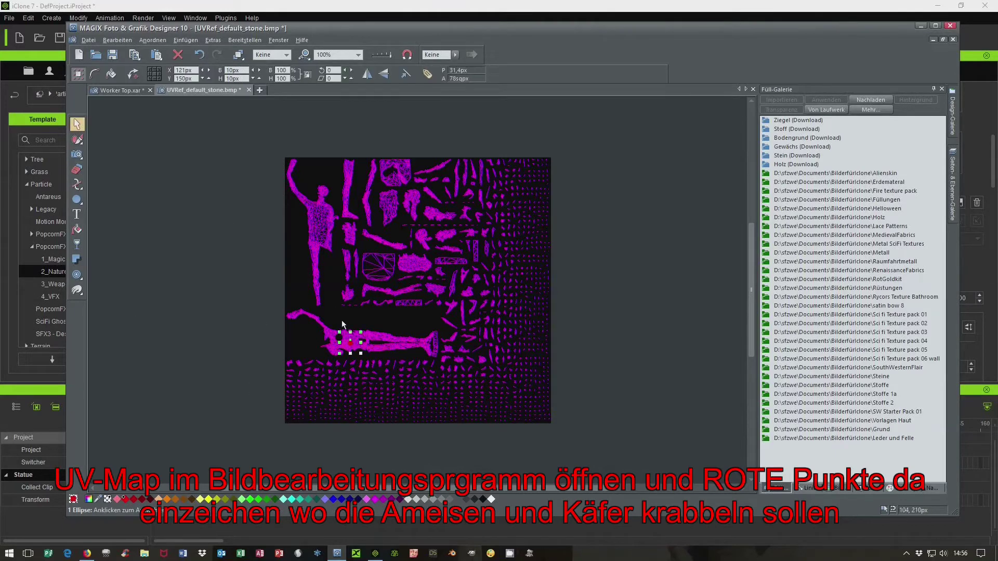
{"action": "left_click", "coordinate": [339, 341]}
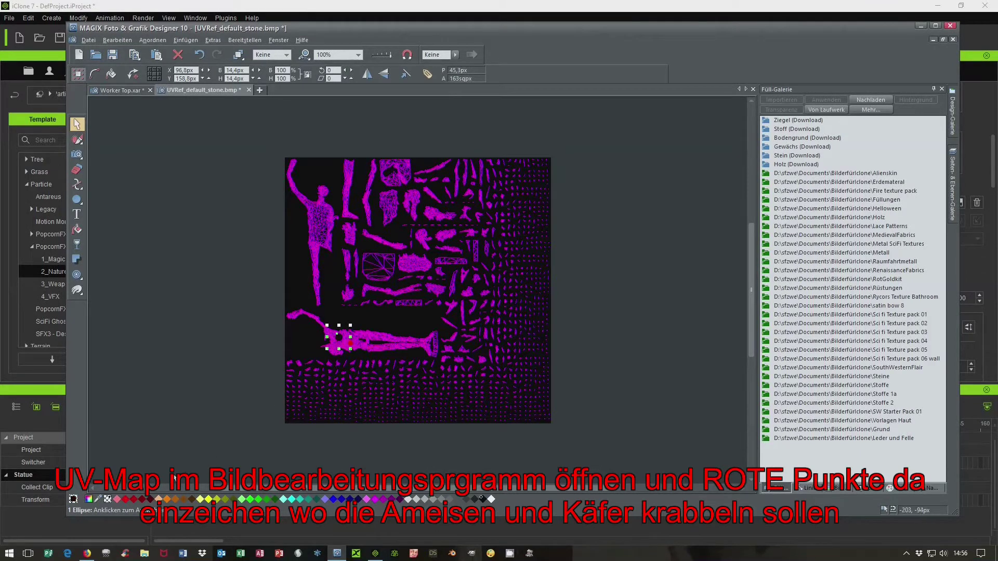
Change the UV map background's bitmap fill to a single-colour fill (Einfarbige Füllung).
{"action": "left_click", "coordinate": [516, 223]}
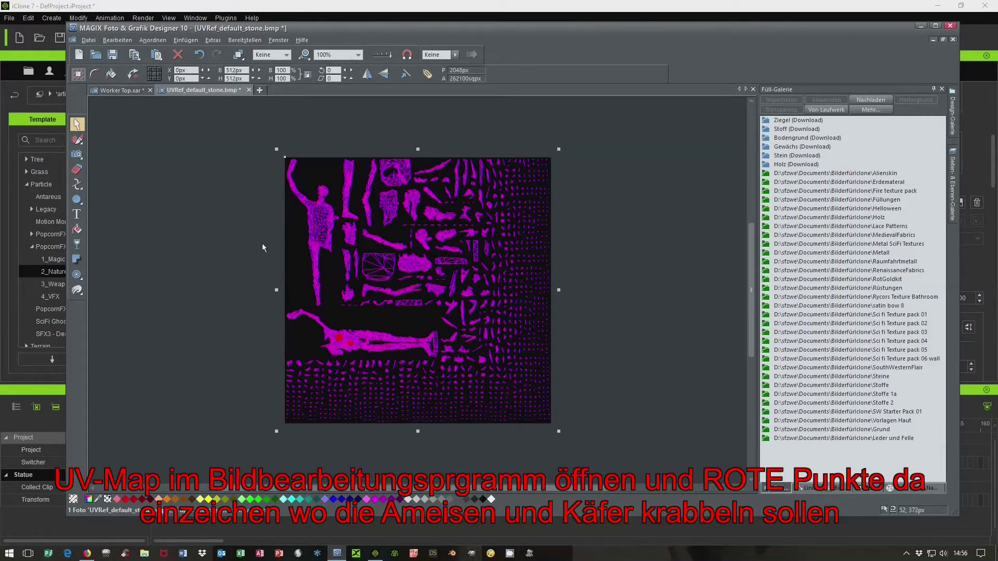
{"action": "left_click", "coordinate": [77, 230]}
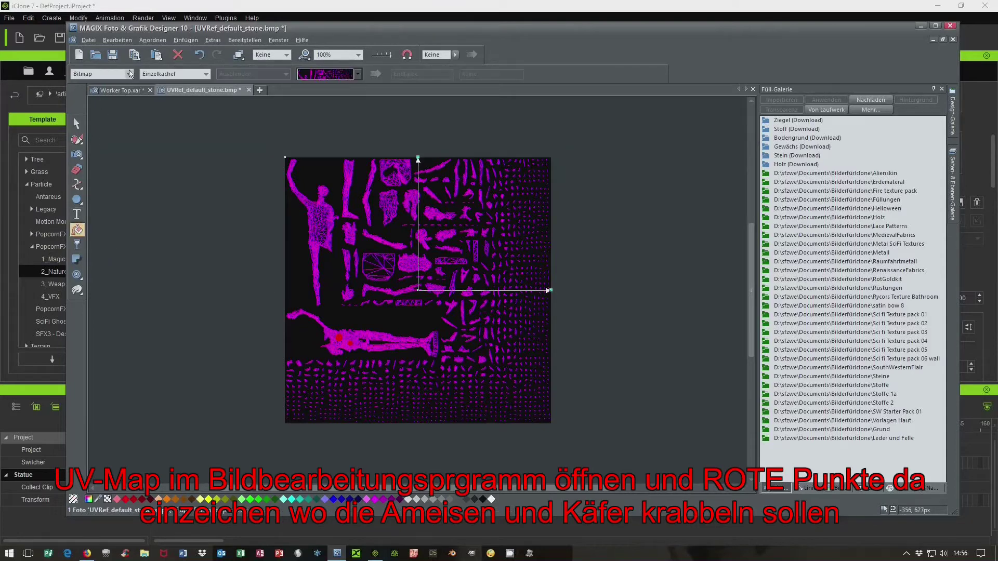
{"action": "left_click", "coordinate": [128, 74]}
{"action": "left_click", "coordinate": [99, 92]}
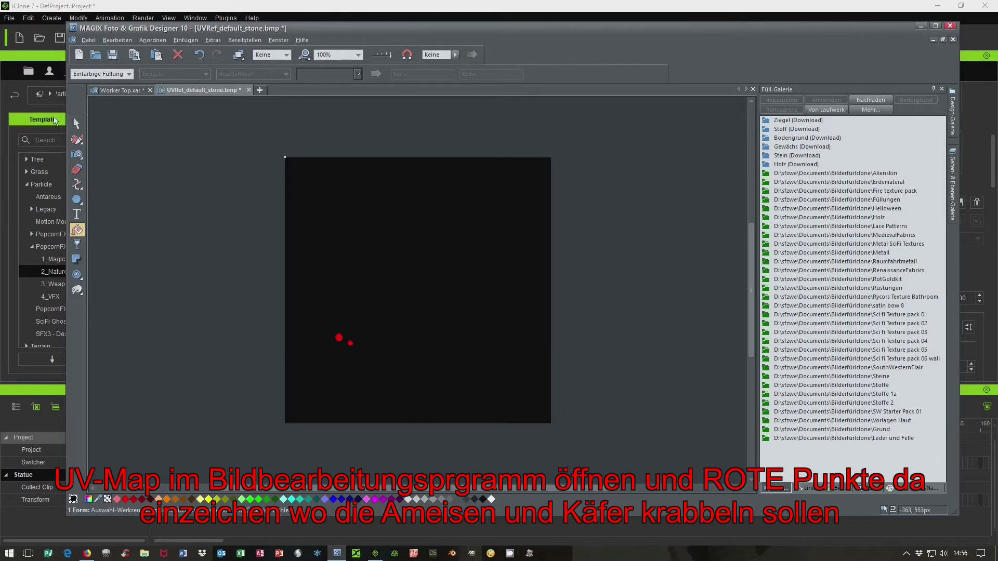
{"action": "key", "text": "F2"}
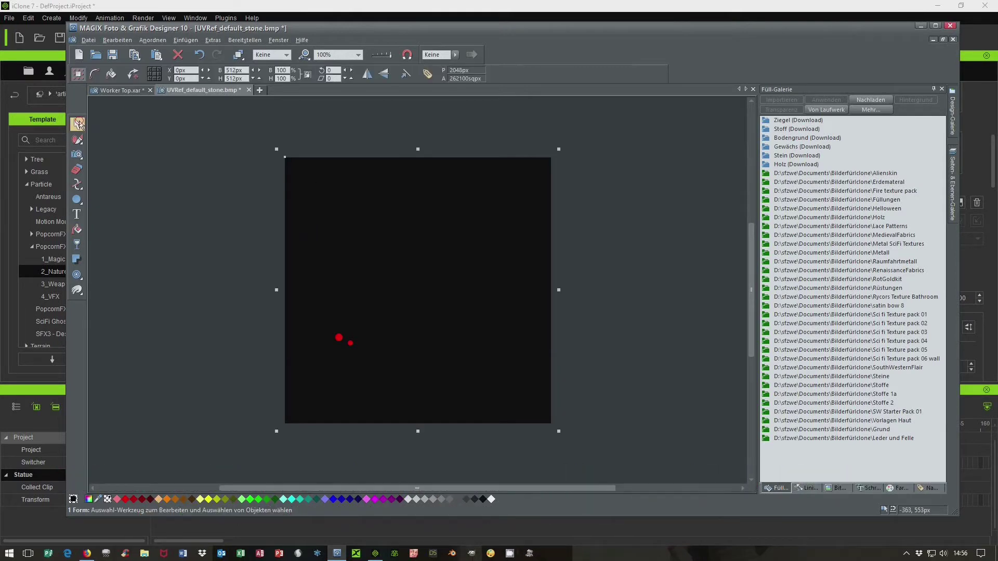
Export the red-dot image as a JPEG to the Bildschirmfotos folder in Dokumente.
{"action": "left_click", "coordinate": [88, 40]}
{"action": "left_click", "coordinate": [103, 168]}
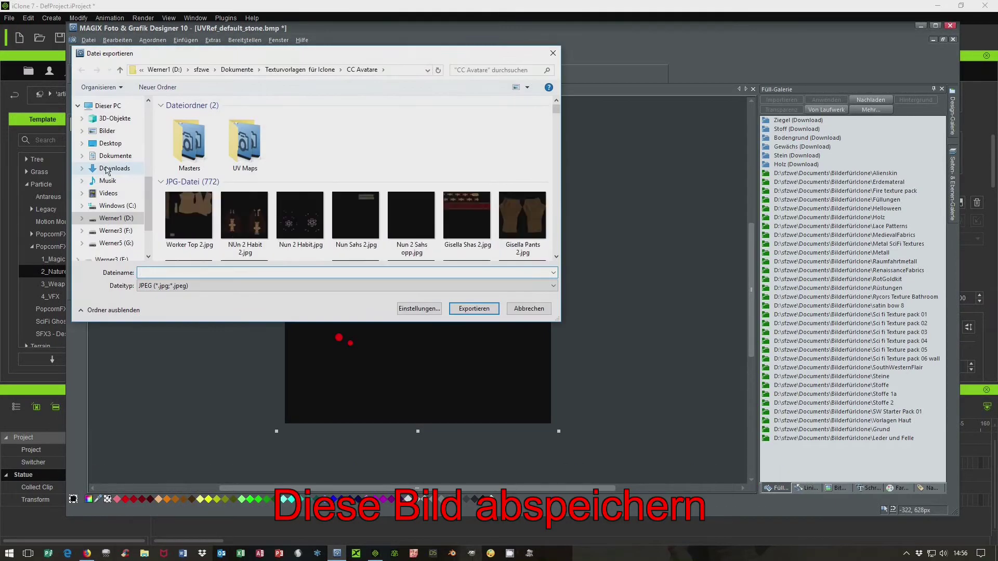
{"action": "left_click", "coordinate": [315, 70]}
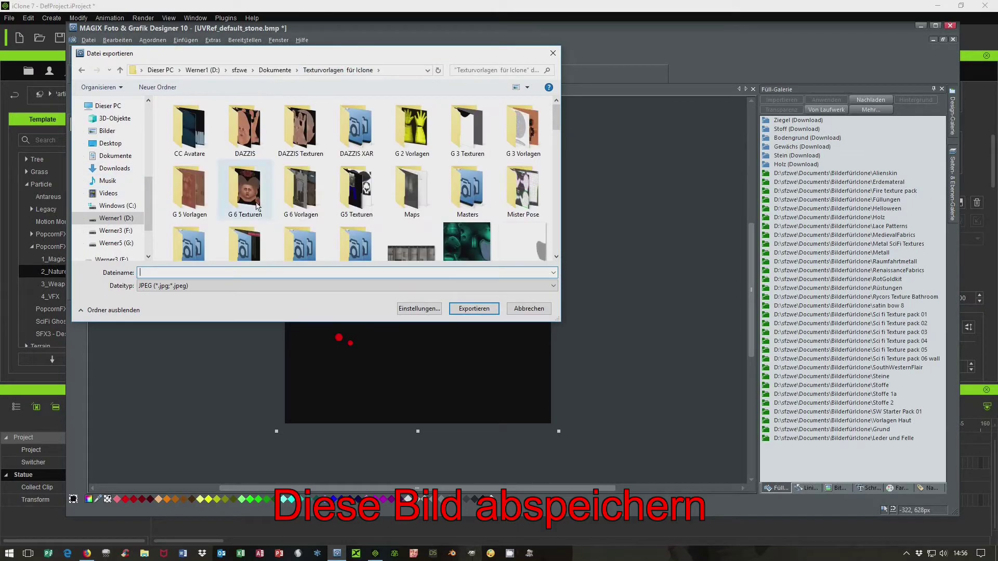
{"action": "left_click", "coordinate": [275, 71]}
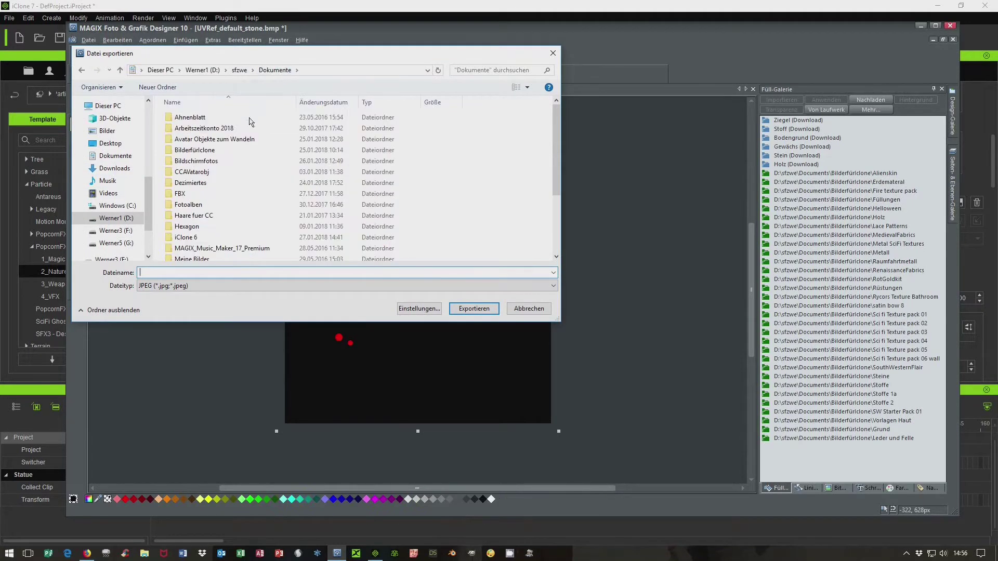
{"action": "left_click", "coordinate": [195, 162]}
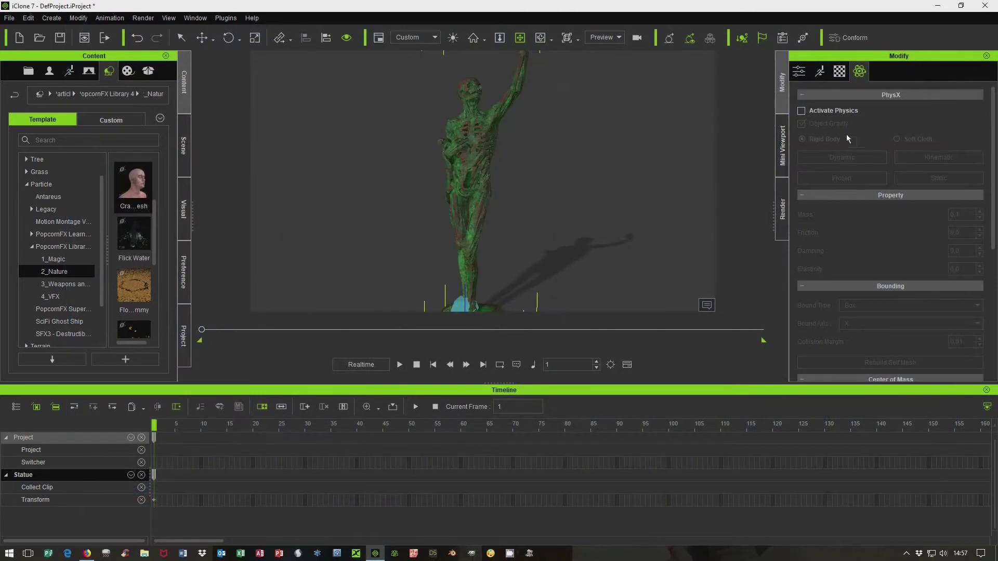
Activate physics on the statue as a Static rigid body with the bound type Self Mesh.
{"action": "left_click", "coordinate": [183, 211]}
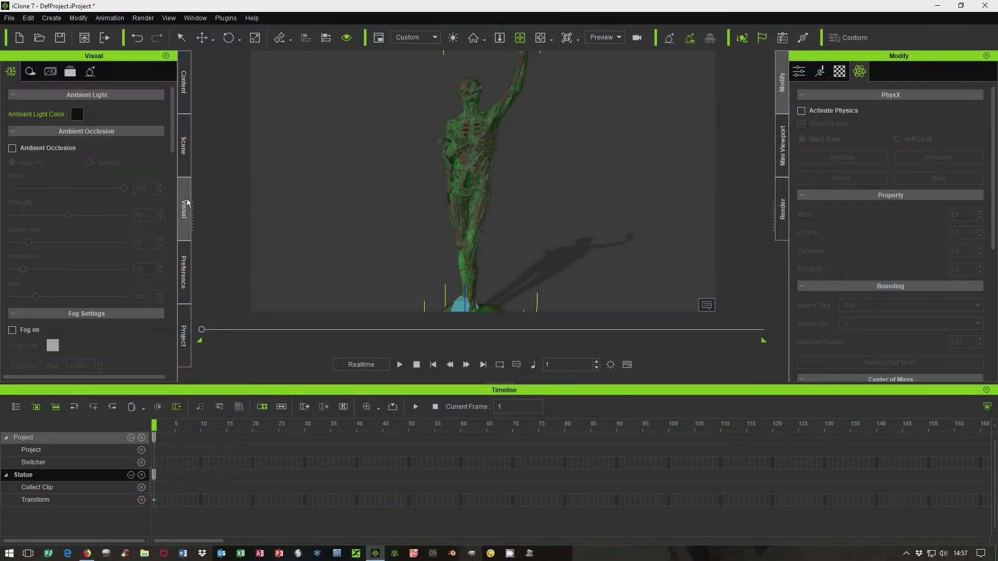
{"action": "left_click", "coordinate": [821, 111]}
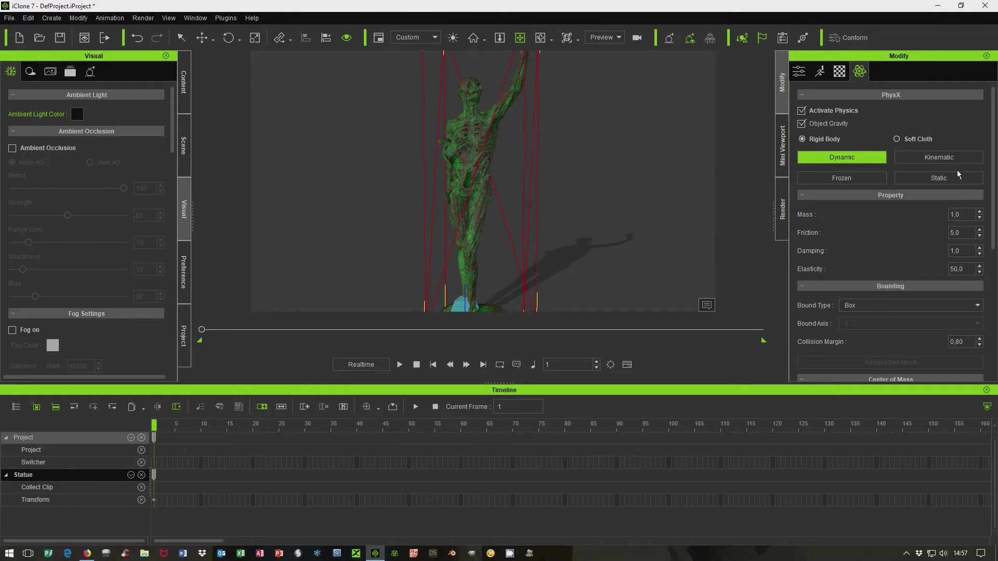
{"action": "left_click", "coordinate": [957, 177]}
{"action": "left_click_drag", "start_coordinate": [992, 220], "coordinate": [992, 235]}
{"action": "left_click", "coordinate": [969, 267]}
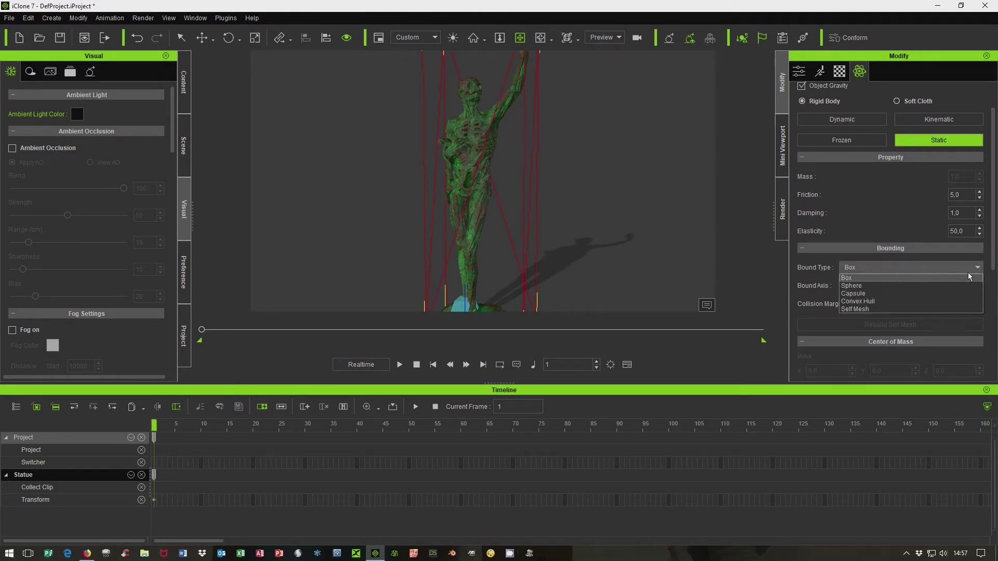
{"action": "left_click", "coordinate": [877, 310]}
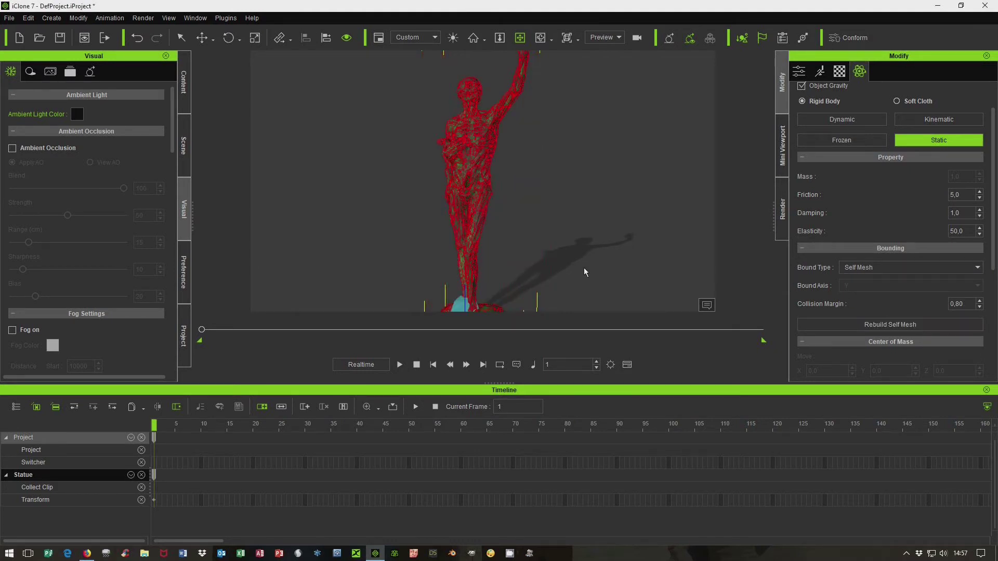
{"action": "left_click", "coordinate": [308, 227]}
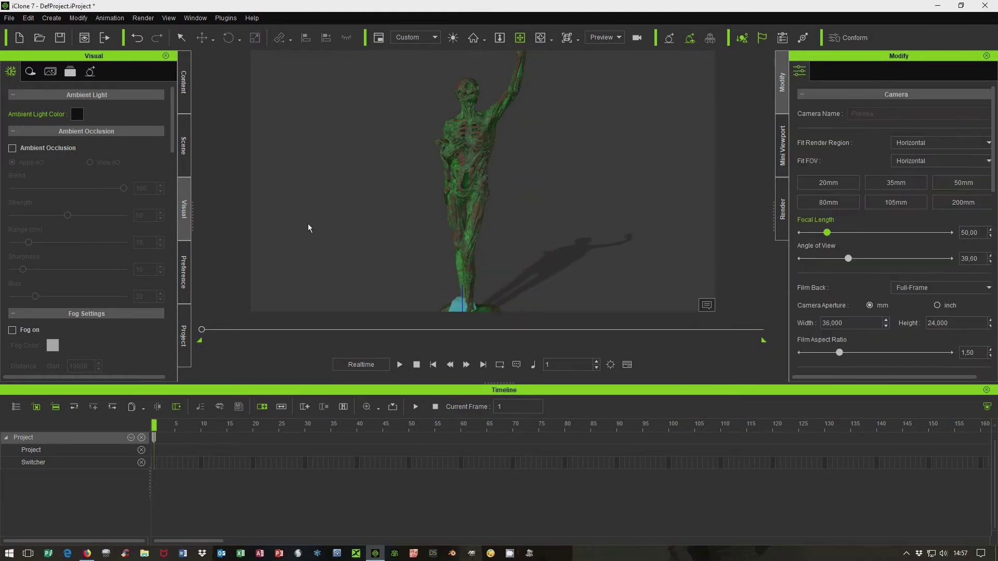
Select the Crawl on Mesh particle in the scene and pick the statue as the sampler mesh of its Mesh emitter.
{"action": "left_click", "coordinate": [184, 146]}
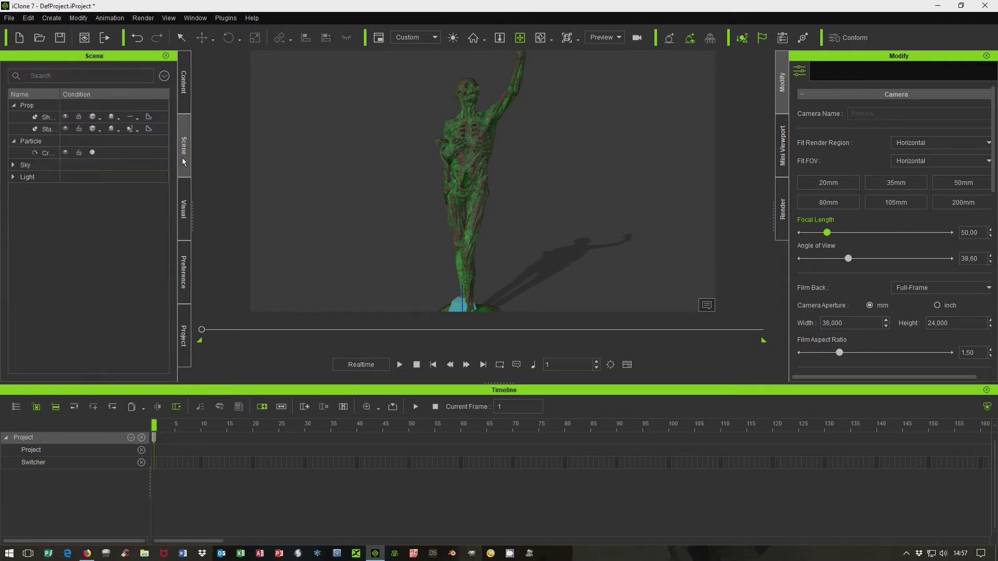
{"action": "left_click", "coordinate": [30, 154]}
{"action": "left_click", "coordinate": [820, 71]}
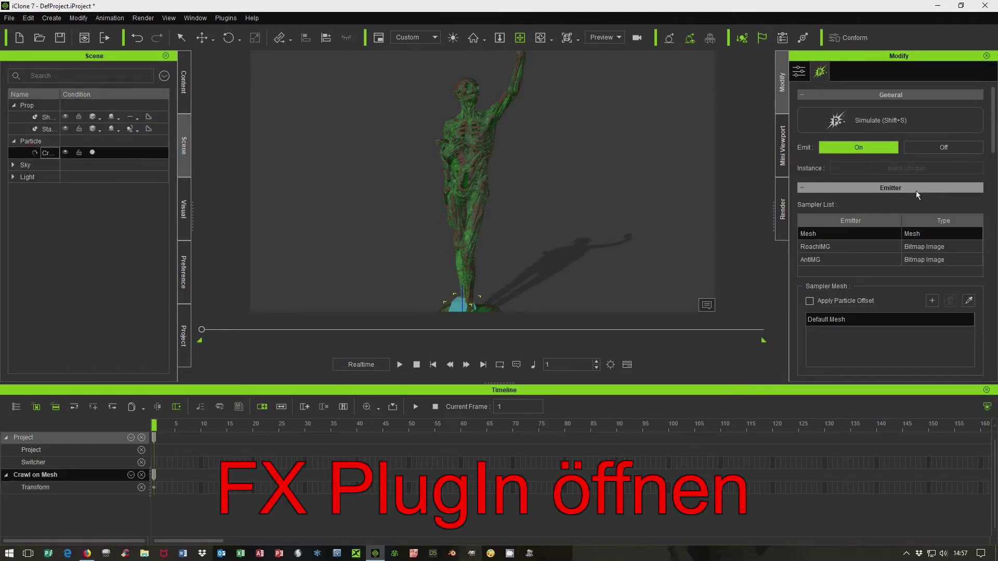
{"action": "left_click", "coordinate": [969, 301]}
{"action": "left_click", "coordinate": [464, 167]}
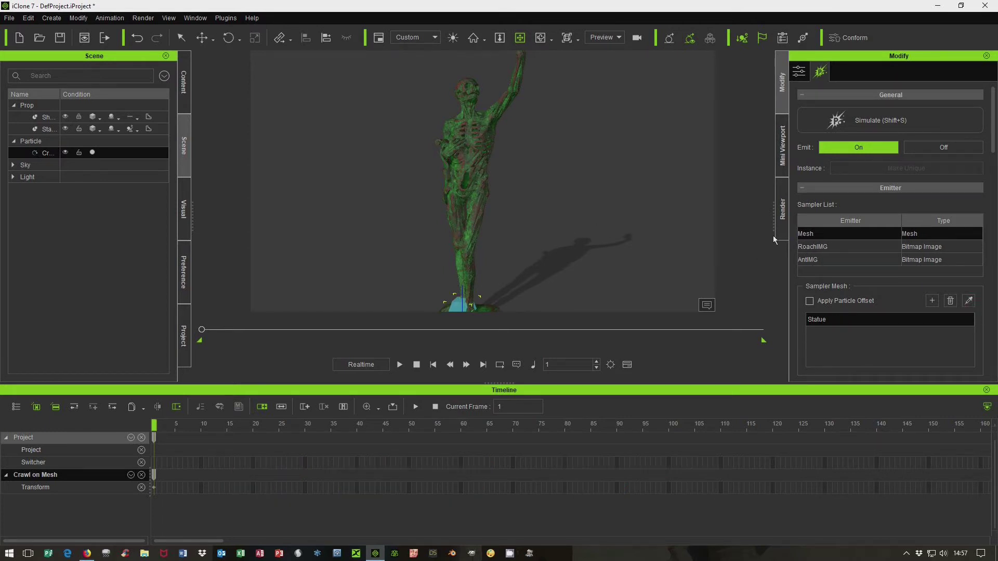
Load Skullstatue.jpg from the Bilderfüriclone folder in Dokumente as the source image of the RoachIMG emitter.
{"action": "left_click", "coordinate": [897, 248]}
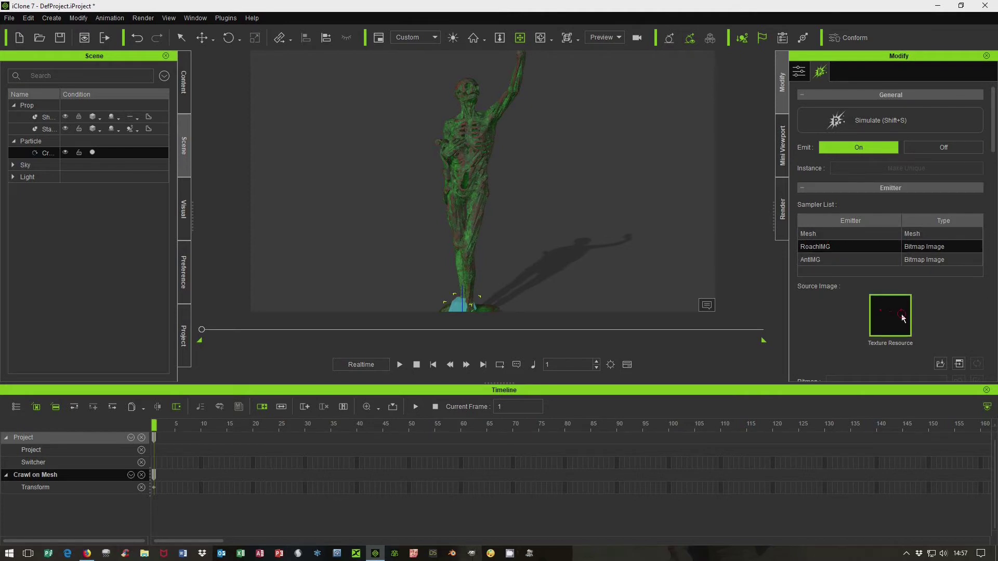
{"action": "left_click", "coordinate": [890, 314]}
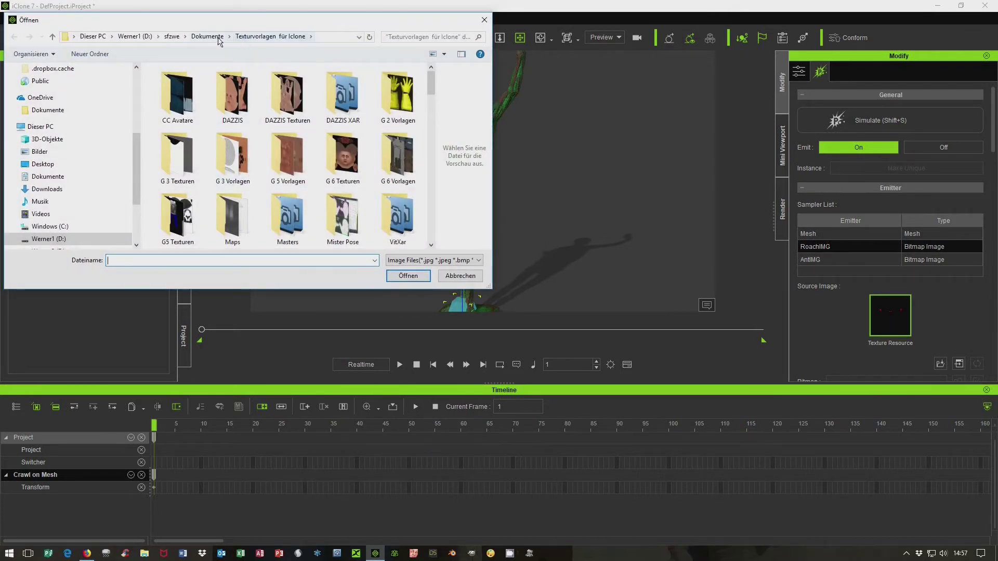
{"action": "left_click", "coordinate": [207, 37]}
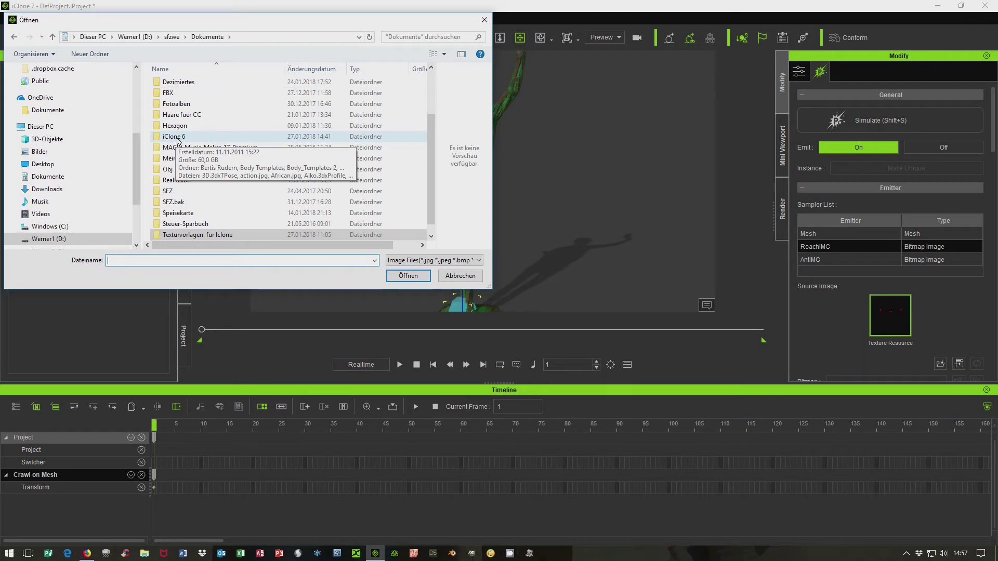
{"action": "scroll", "coordinate": [181, 109], "scroll_direction": "up", "scroll_amount": 1}
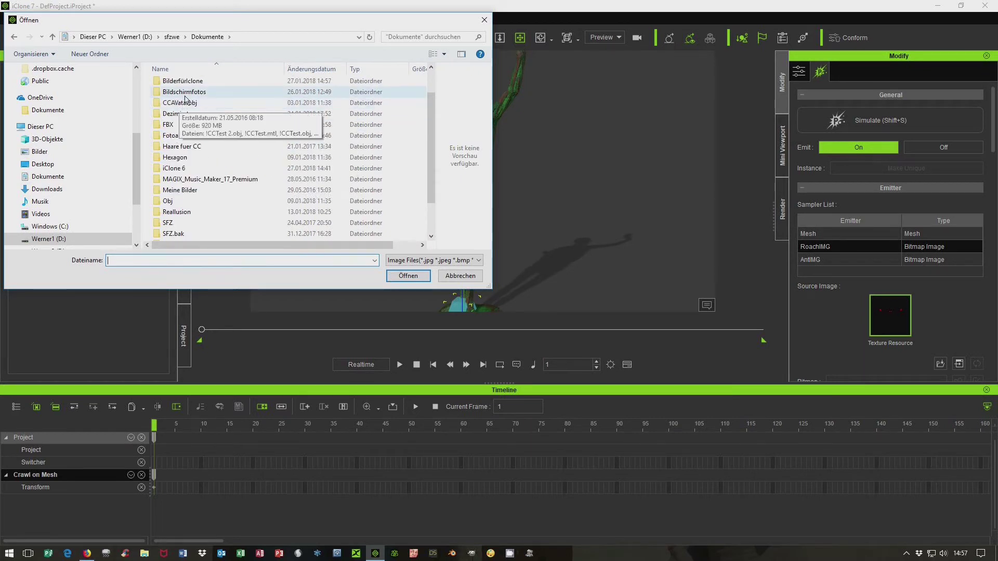
{"action": "double_click", "coordinate": [180, 81]}
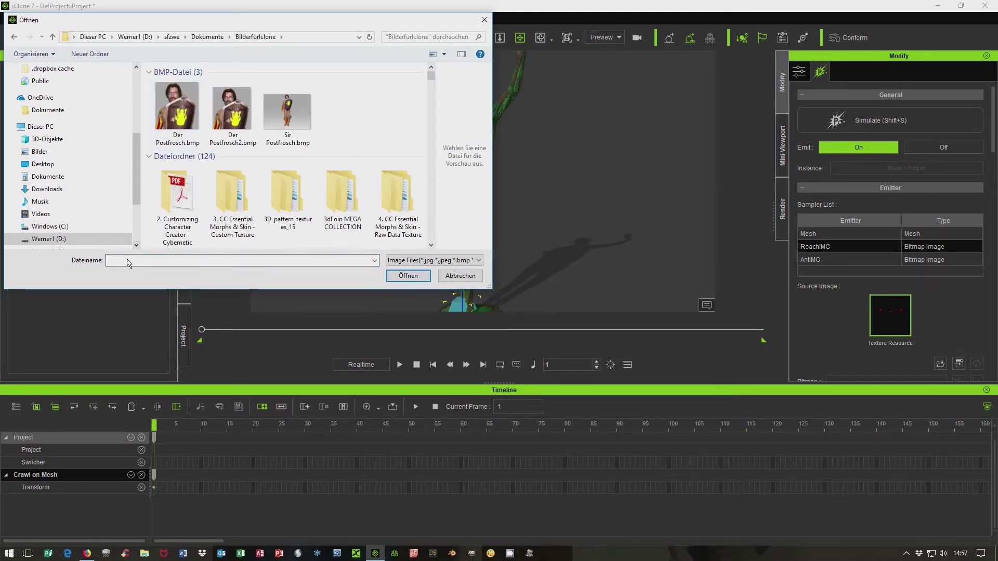
{"action": "type", "text": "sku"}
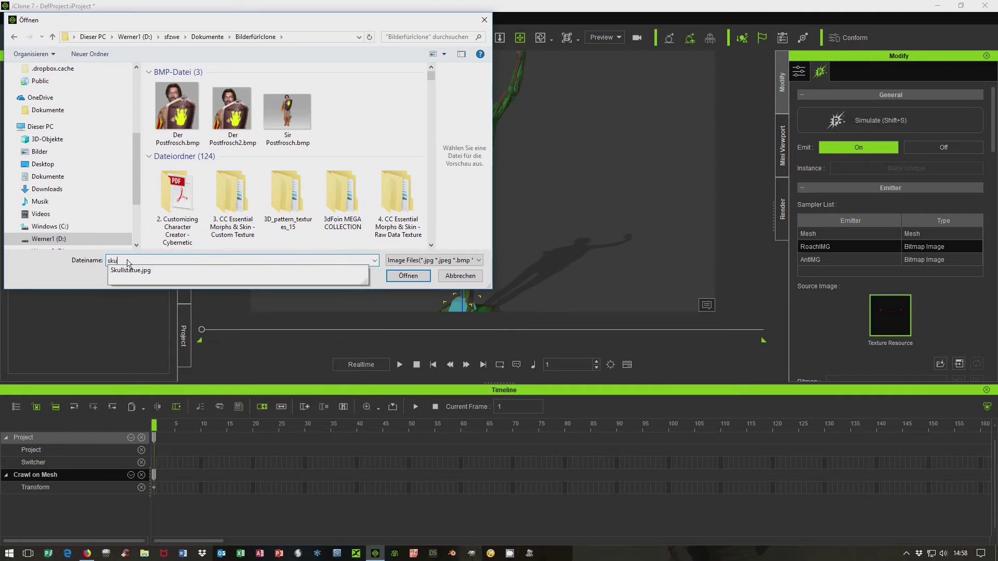
{"action": "type", "text": "l"}
{"action": "left_click", "coordinate": [140, 271]}
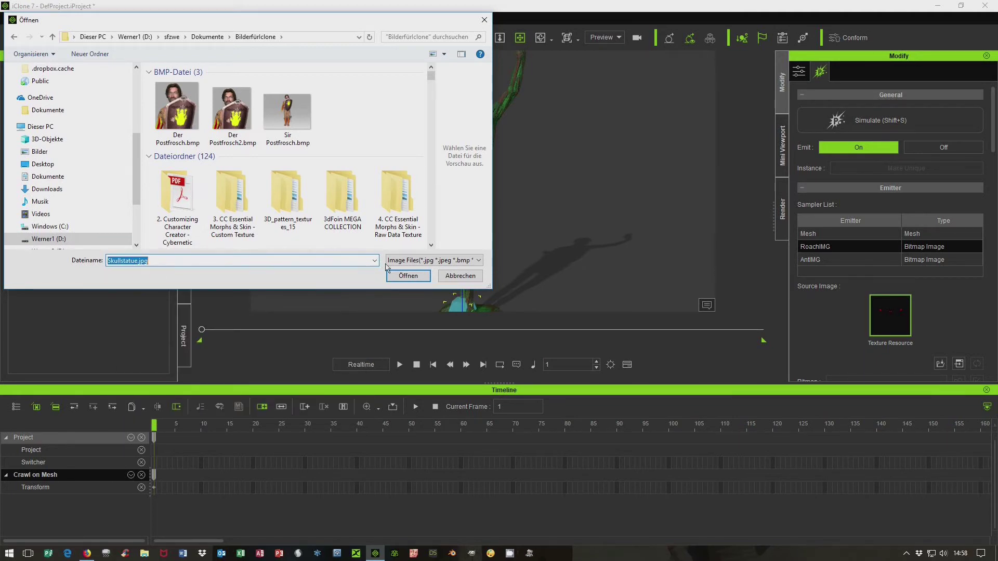
{"action": "left_click", "coordinate": [408, 276]}
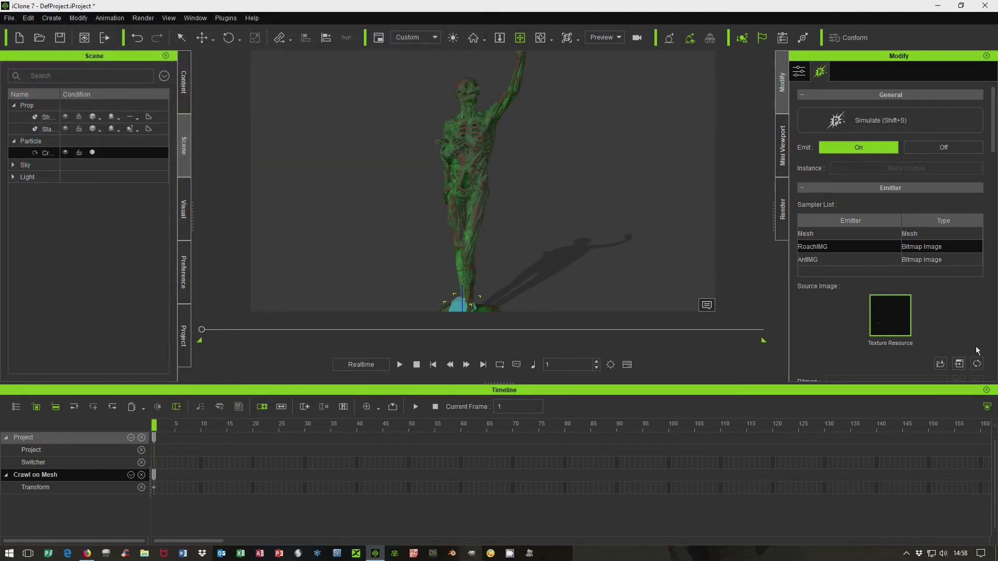
Load Skullstatue.jpg as the source image of the AntIMG emitter too.
{"action": "left_click", "coordinate": [829, 263]}
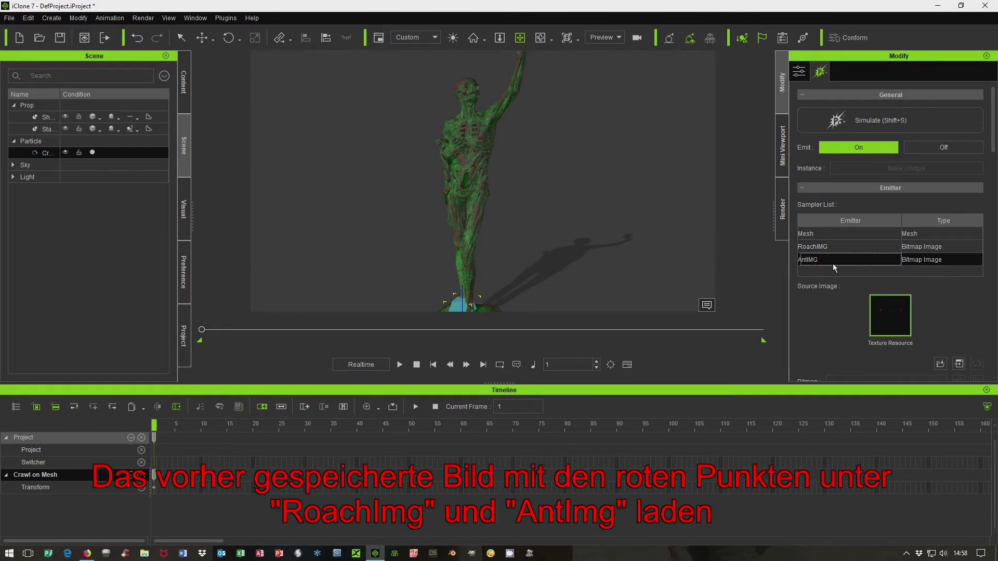
{"action": "double_click", "coordinate": [888, 317]}
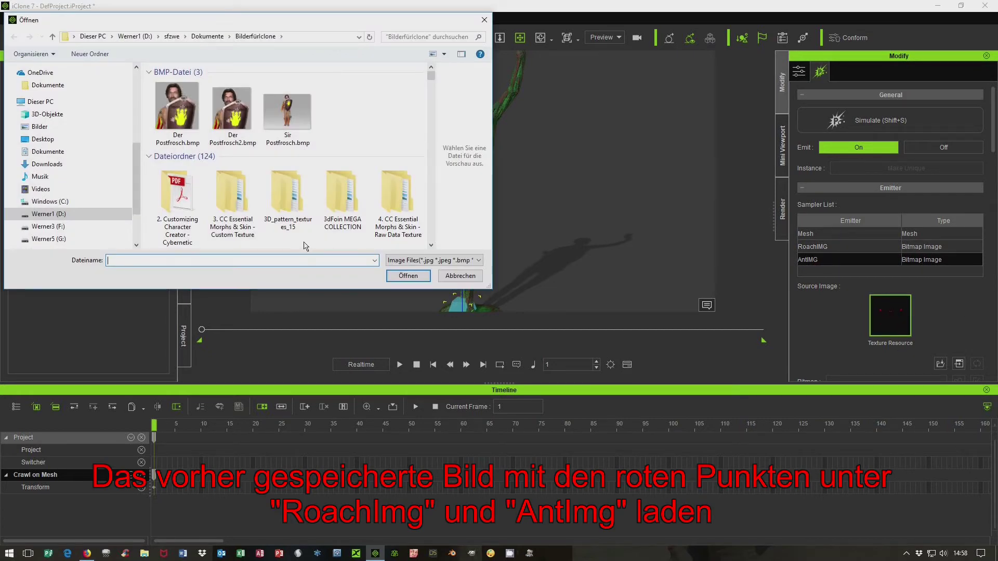
{"action": "type", "text": "sku"}
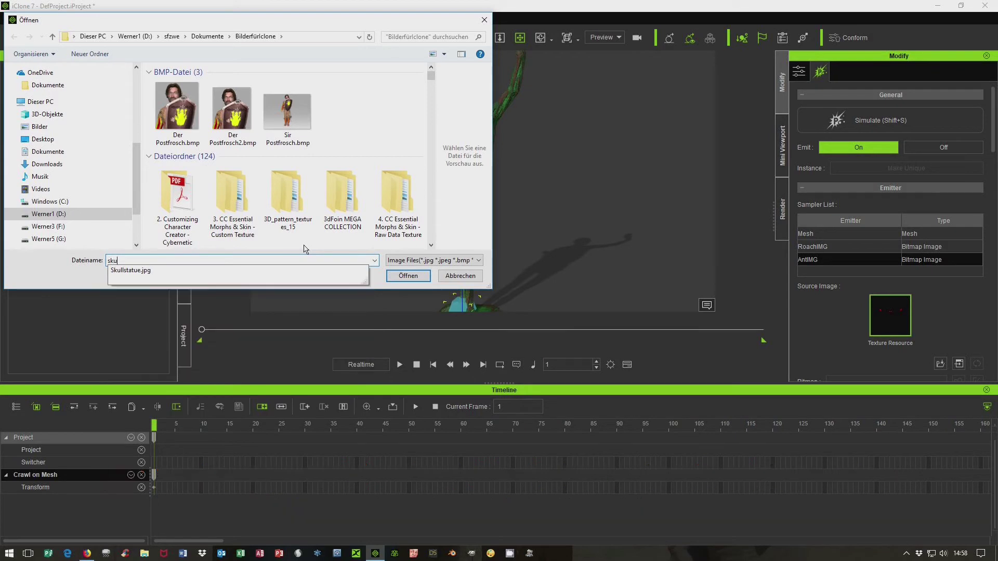
{"action": "type", "text": "l"}
{"action": "left_click", "coordinate": [165, 270]}
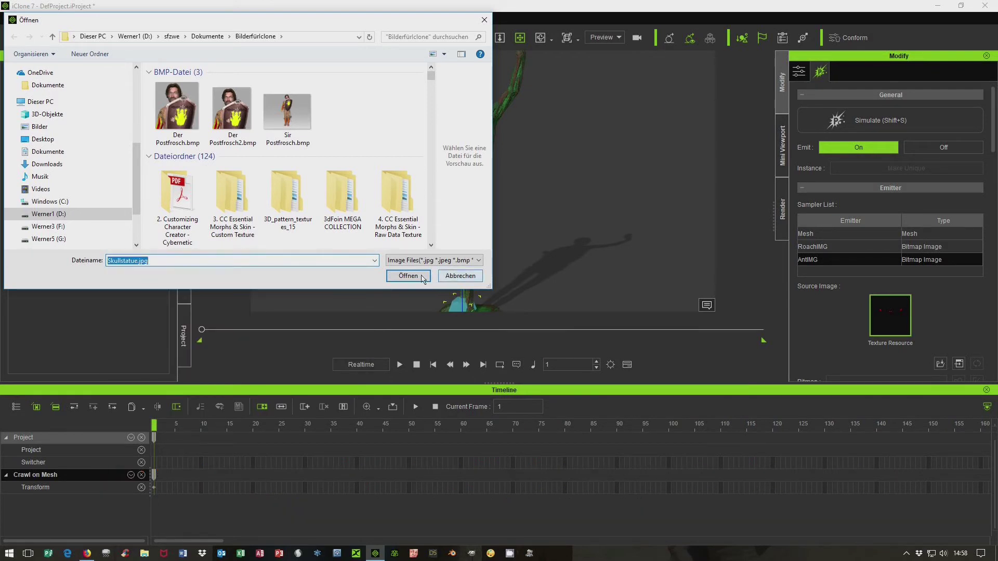
{"action": "left_click", "coordinate": [400, 276]}
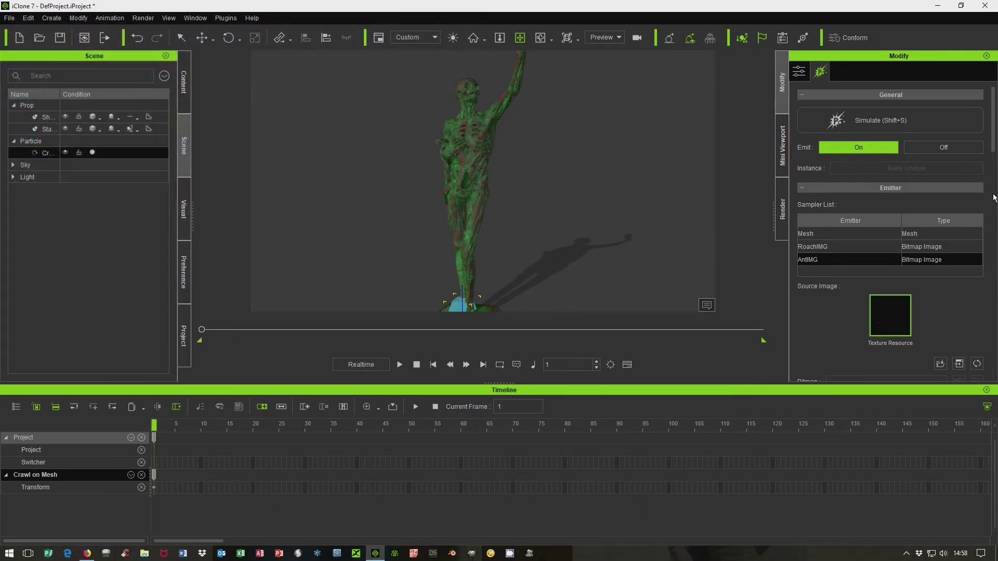
Simulate the particles with a close view of the statue's upper body and play the animation.
{"action": "left_click", "coordinate": [879, 120]}
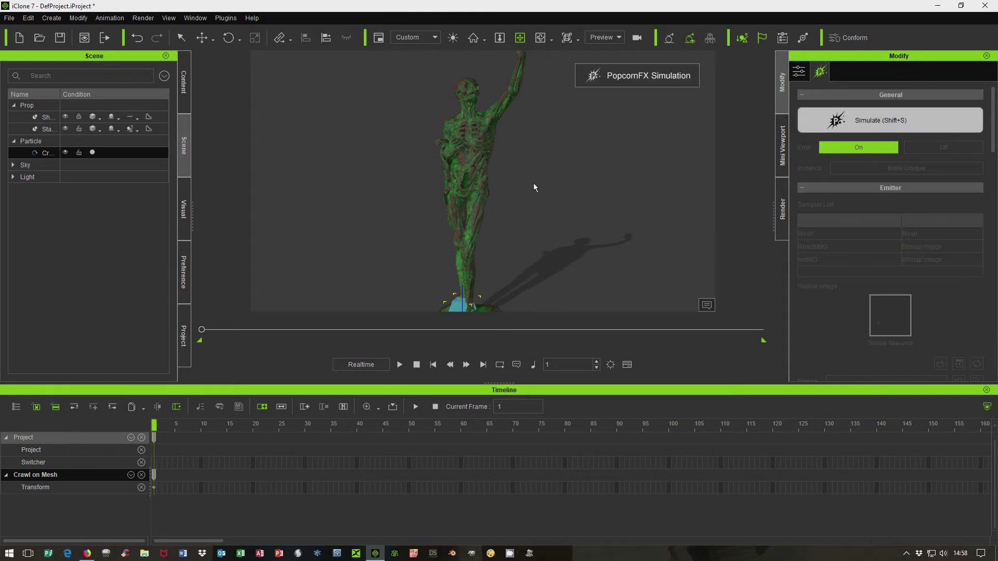
{"action": "scroll", "coordinate": [534, 187], "scroll_direction": "up", "scroll_amount": 5}
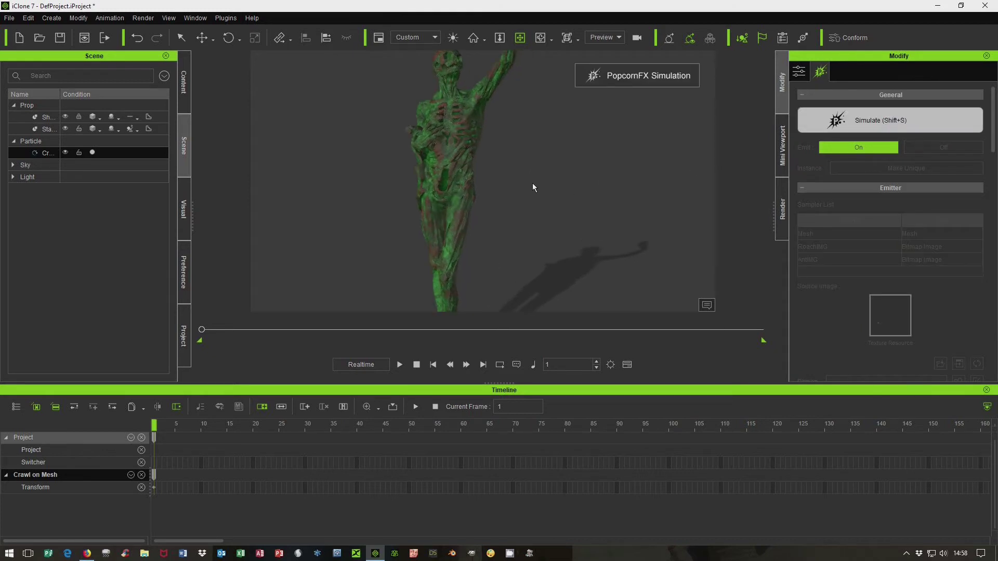
{"action": "left_click", "coordinate": [521, 38]}
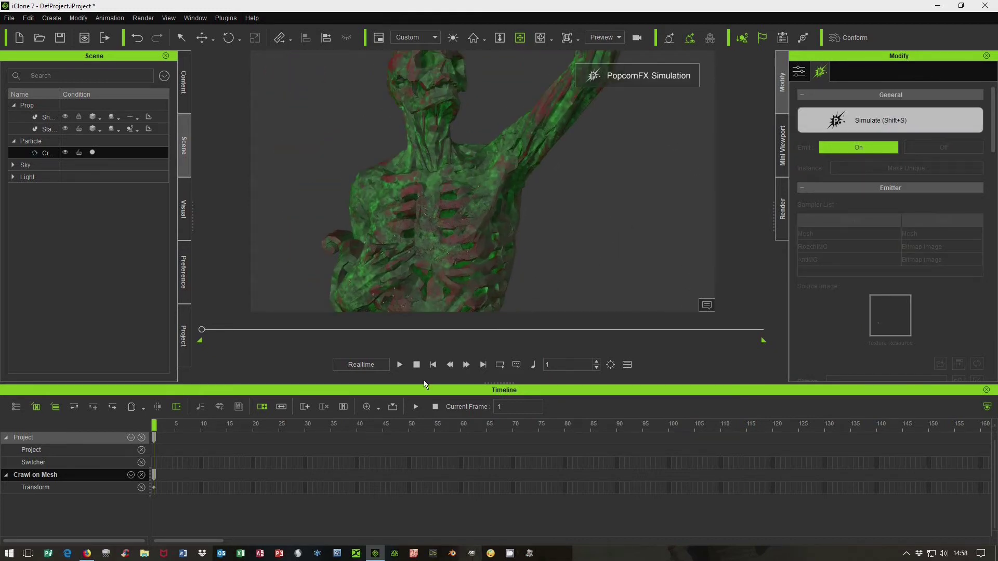
{"action": "left_click", "coordinate": [400, 365]}
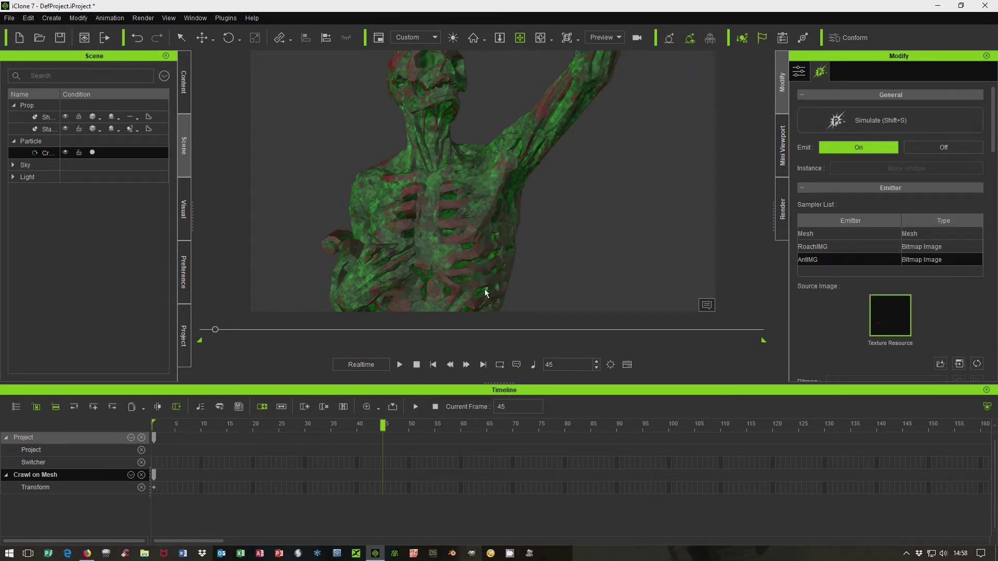
Start the PopcornFX simulation and set Roaches Scale to about 0.69 and Roaches Color Overlay to dark purple #55007f.
{"action": "left_click", "coordinate": [868, 126]}
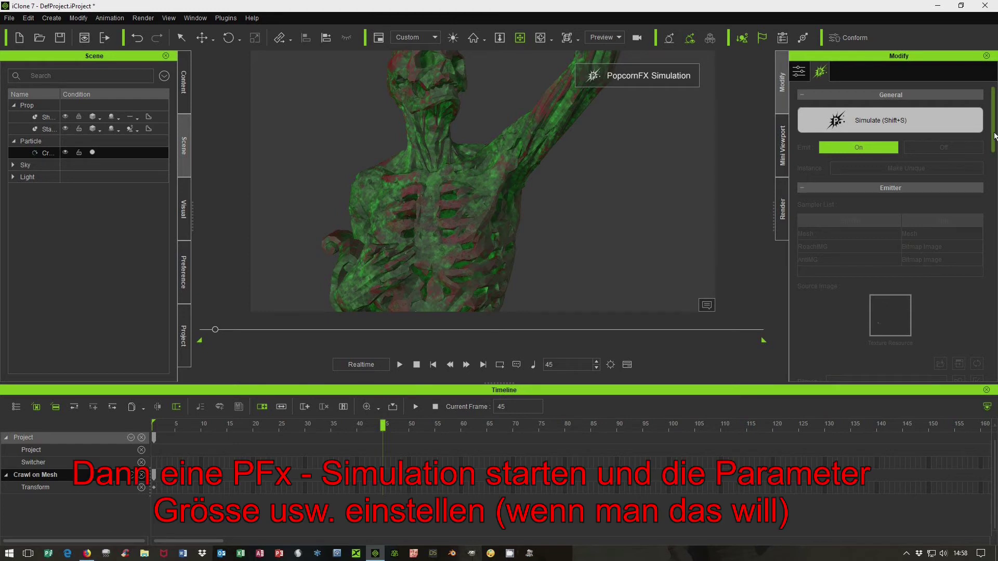
{"action": "scroll", "coordinate": [865, 229], "scroll_direction": "down", "scroll_amount": 5}
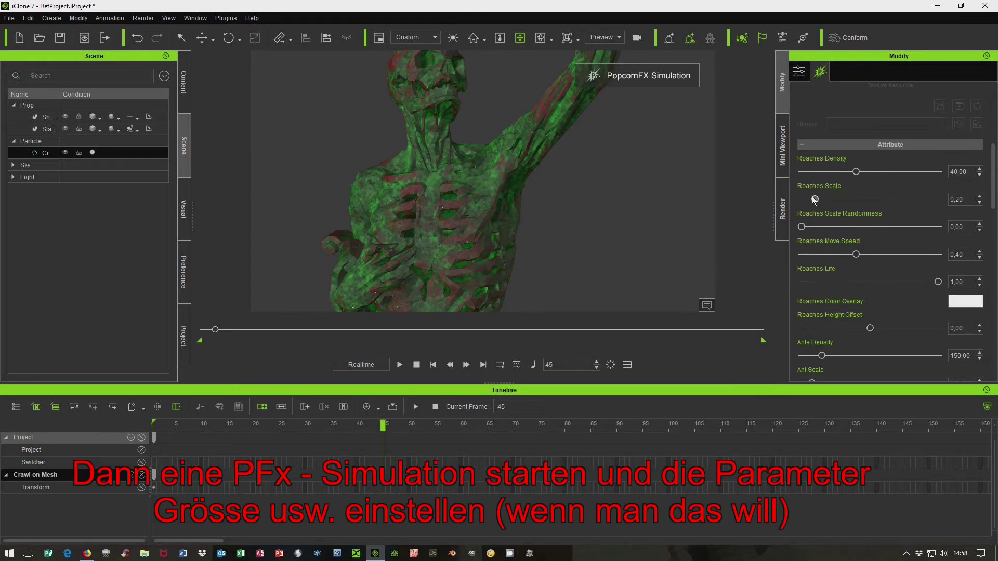
{"action": "left_click_drag", "start_coordinate": [823, 200], "coordinate": [849, 201]}
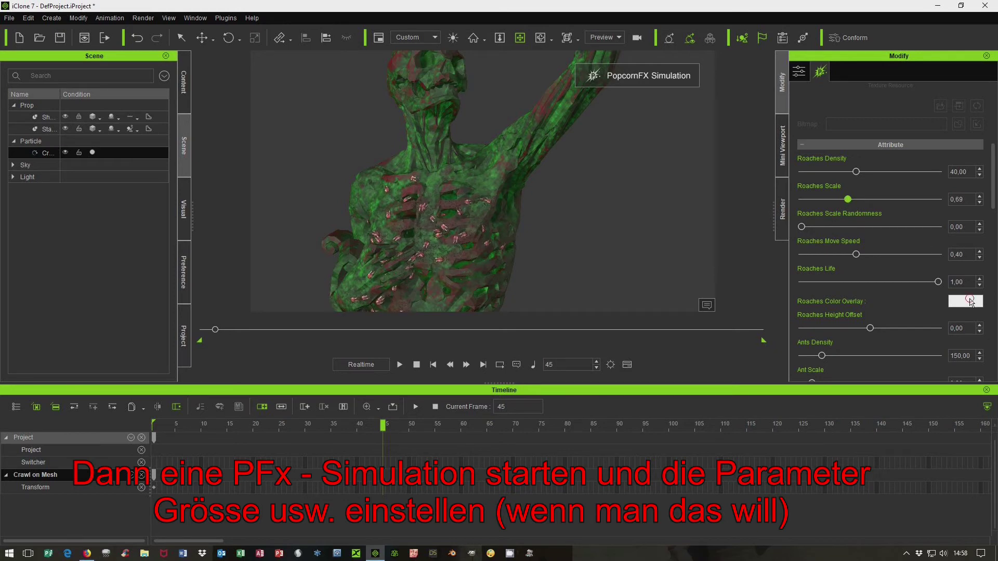
{"action": "left_click", "coordinate": [966, 301]}
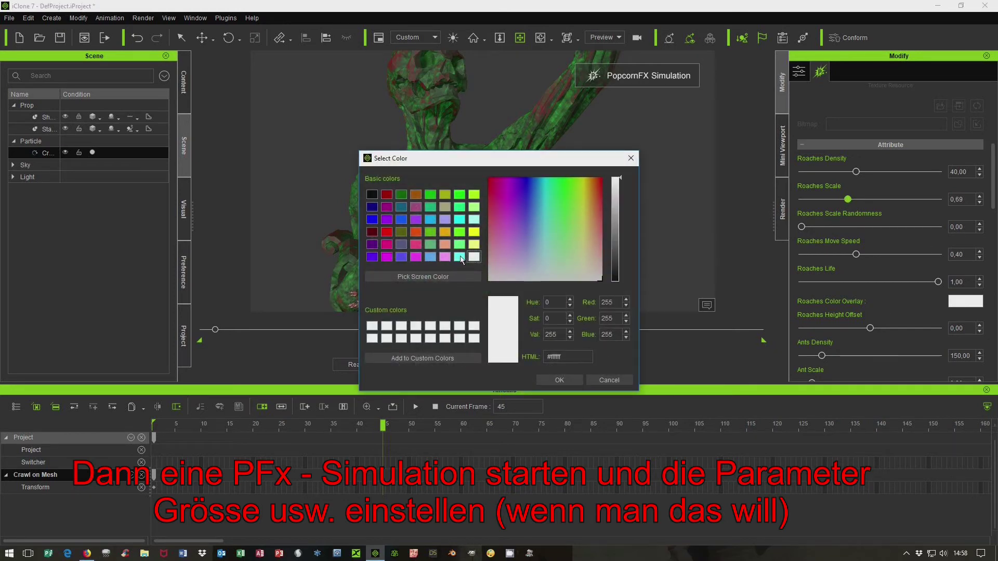
{"action": "left_click", "coordinate": [372, 244]}
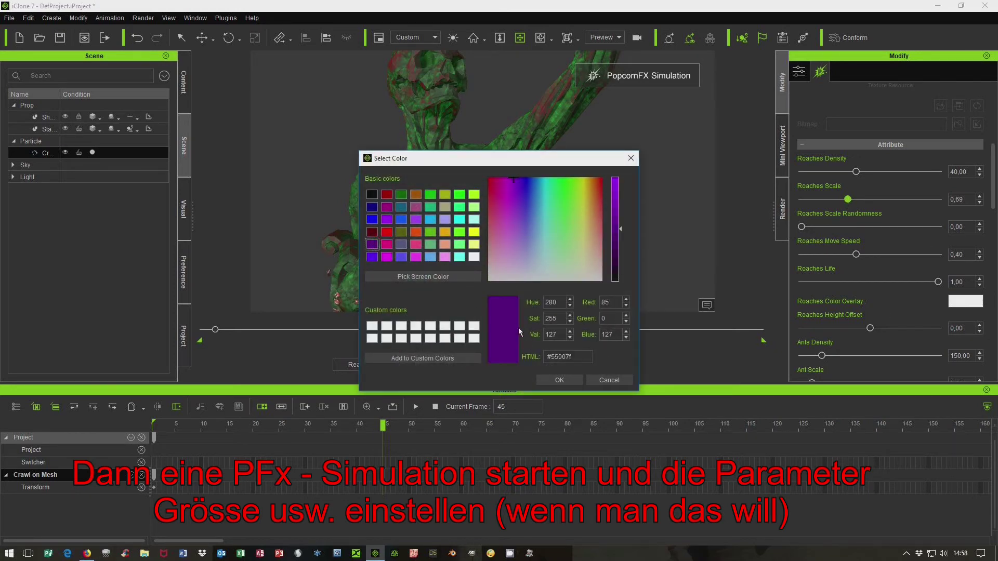
{"action": "left_click", "coordinate": [562, 381]}
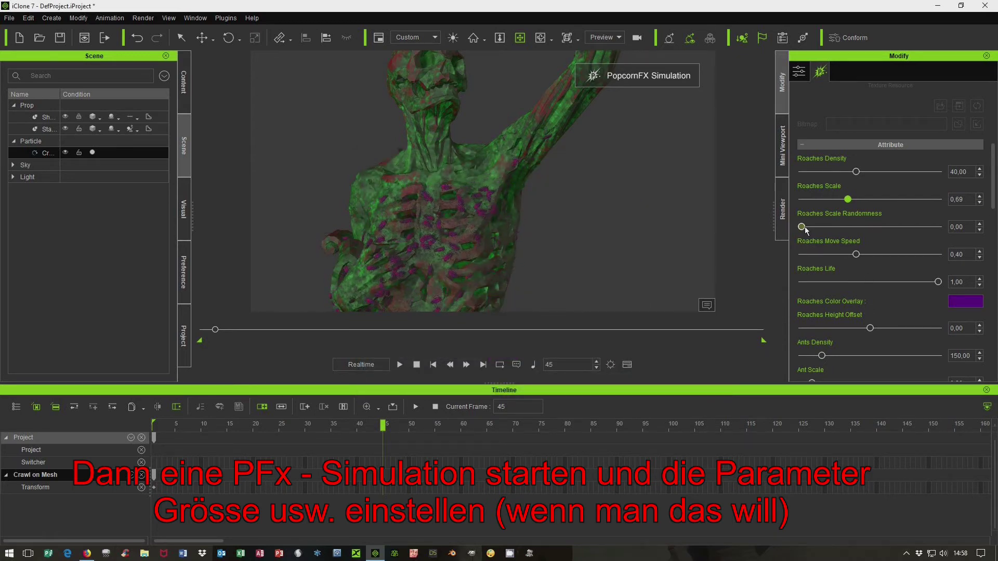
Refine the roaches with a scale randomness of 0.01, a lower density and a height offset of 0.04.
{"action": "left_click_drag", "start_coordinate": [805, 227], "coordinate": [806, 229]}
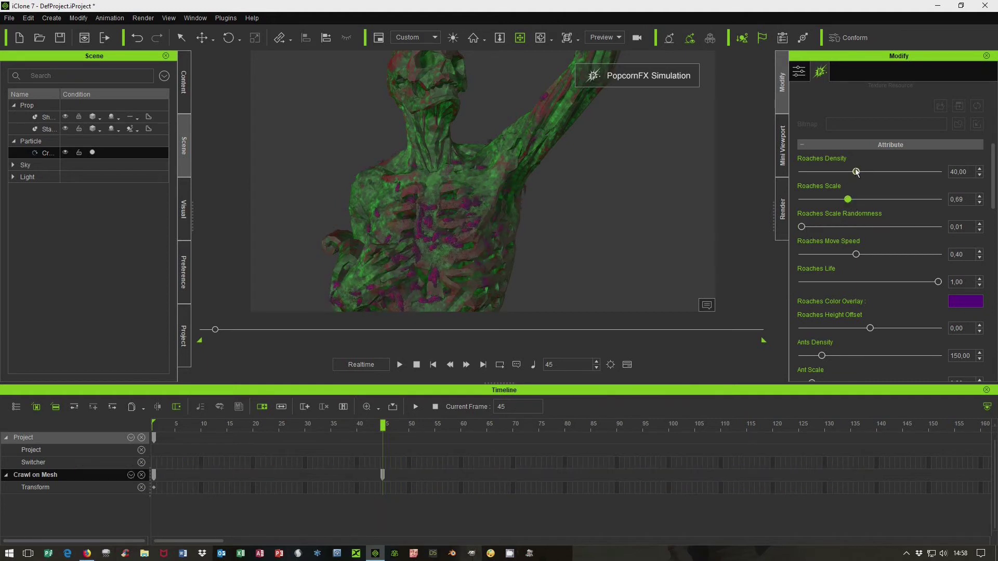
{"action": "left_click_drag", "start_coordinate": [856, 172], "coordinate": [829, 179]}
{"action": "left_click_drag", "start_coordinate": [994, 205], "coordinate": [994, 246]}
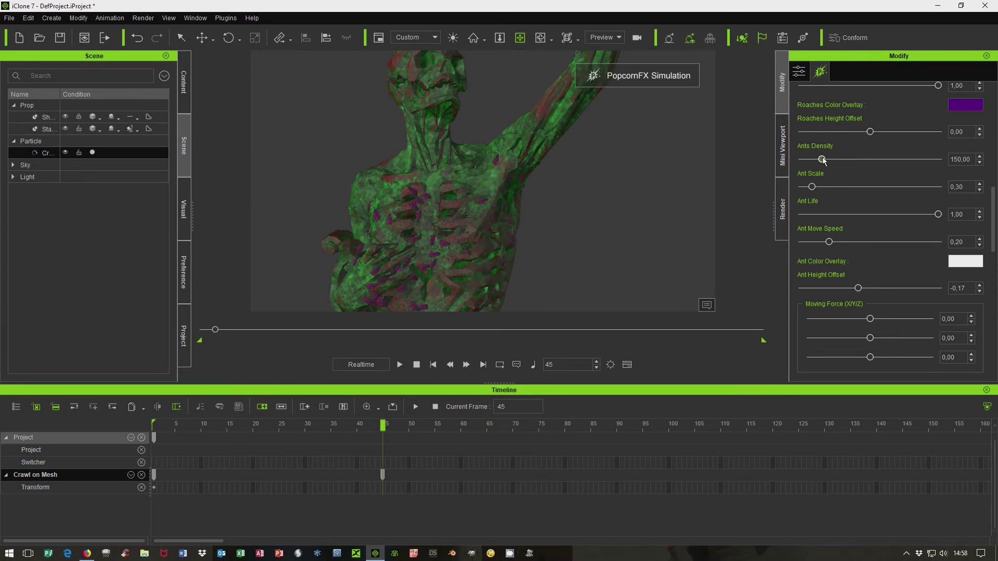
{"action": "left_click_drag", "start_coordinate": [870, 131], "coordinate": [872, 132]}
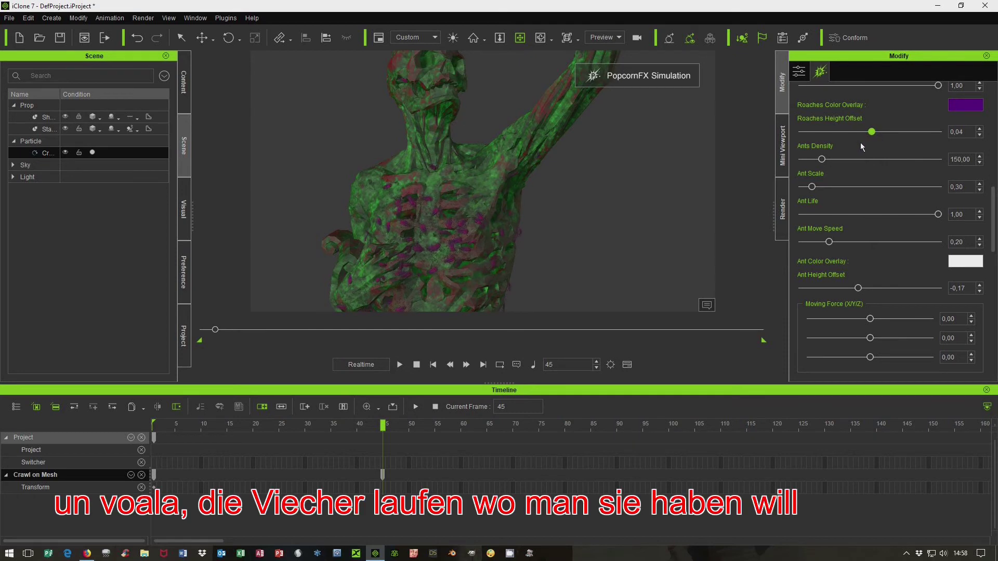
Raise Ants Density to about 246 and Ant Scale to 0.43, checking the insects on the statue's chest.
{"action": "left_click_drag", "start_coordinate": [823, 159], "coordinate": [839, 163]}
{"action": "scroll", "coordinate": [624, 235], "scroll_direction": "up", "scroll_amount": 5}
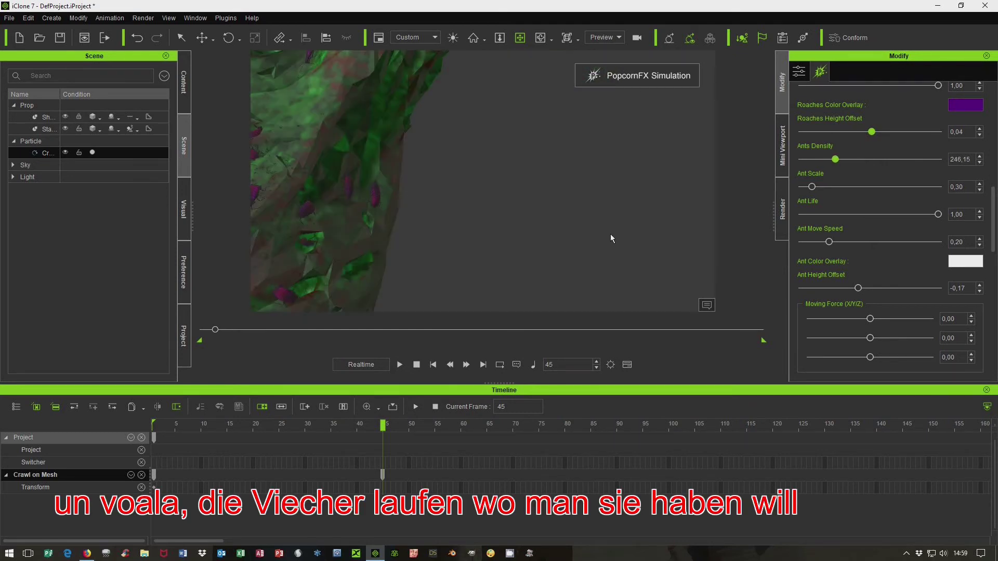
{"action": "scroll", "coordinate": [611, 235], "scroll_direction": "down", "scroll_amount": 4}
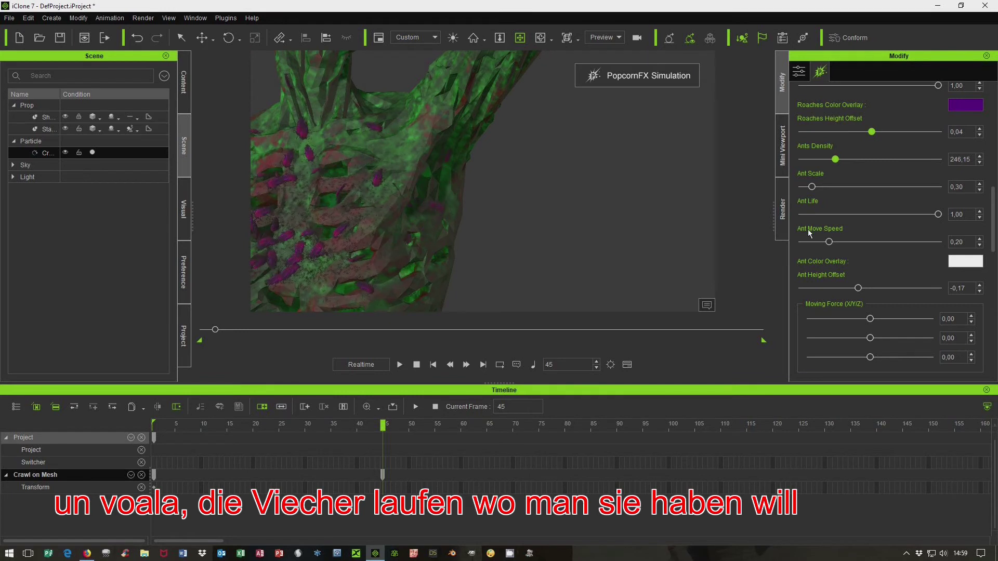
{"action": "left_click_drag", "start_coordinate": [812, 189], "coordinate": [817, 191]}
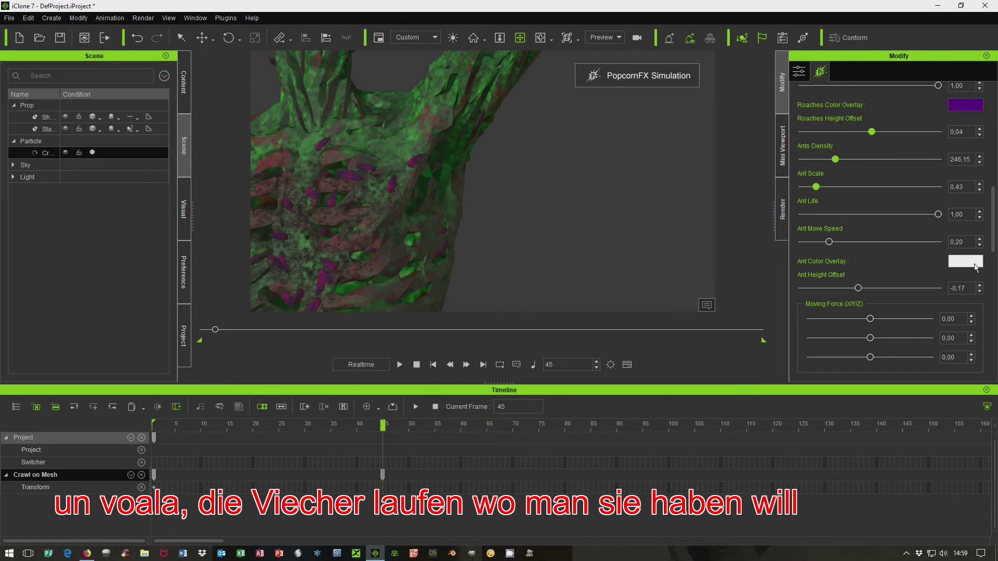
Set the Ant Color Overlay to dark red #aa0000.
{"action": "left_click", "coordinate": [976, 267]}
{"action": "left_click", "coordinate": [388, 195]}
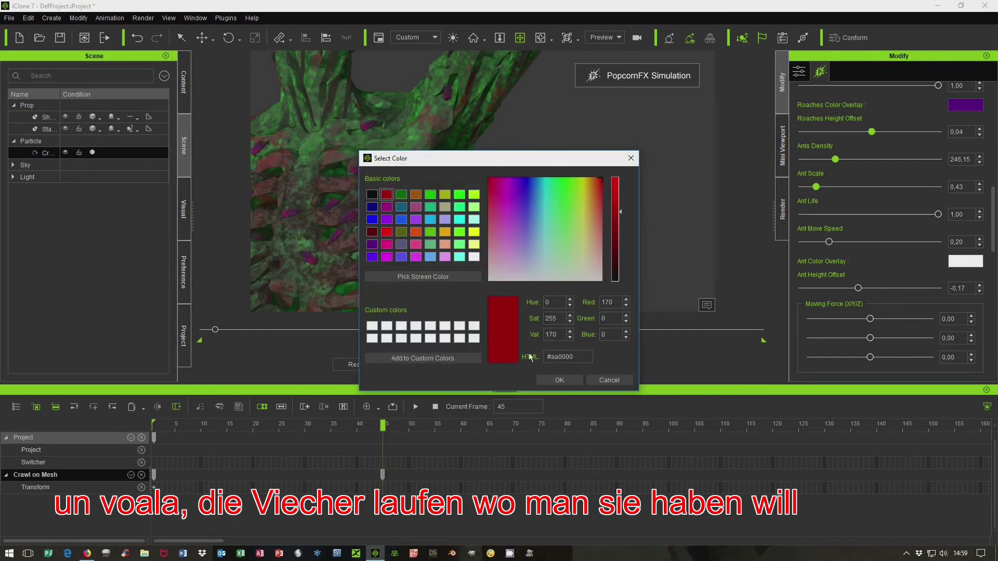
{"action": "left_click", "coordinate": [551, 378]}
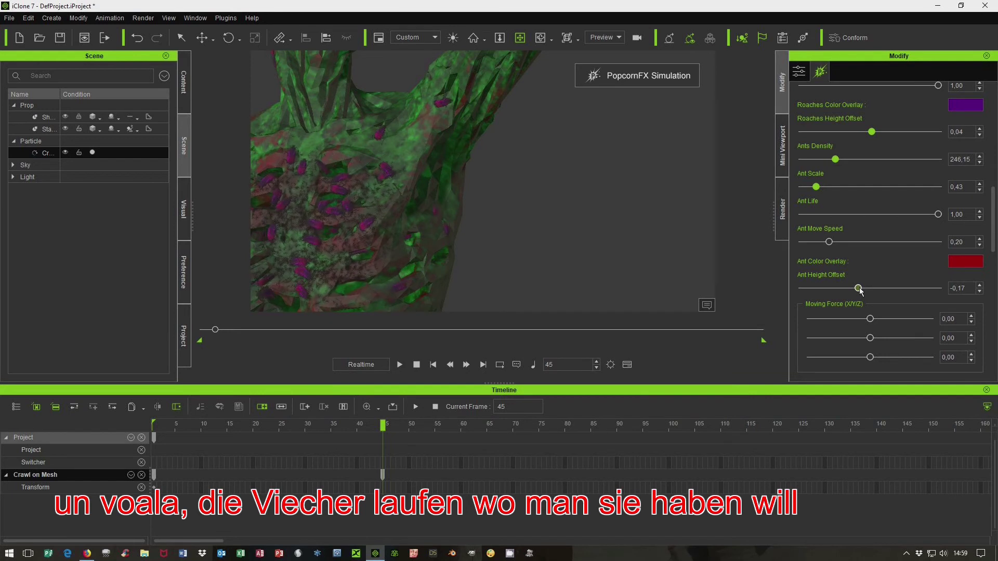
Set Ant Height Offset to -0.13 and reduce Ant Scale to 0.32.
{"action": "left_click_drag", "start_coordinate": [858, 289], "coordinate": [863, 289]}
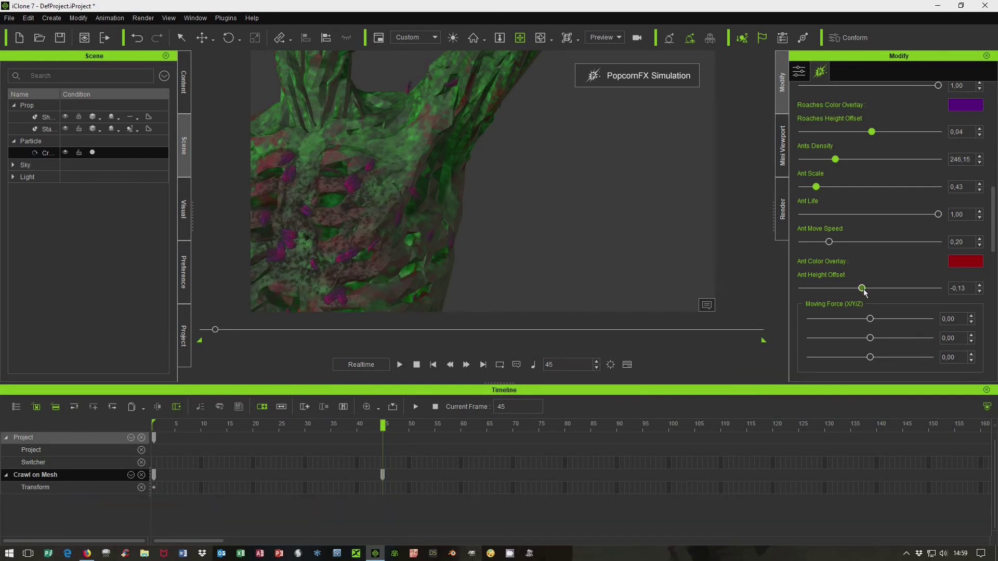
{"action": "left_click_drag", "start_coordinate": [816, 188], "coordinate": [814, 199]}
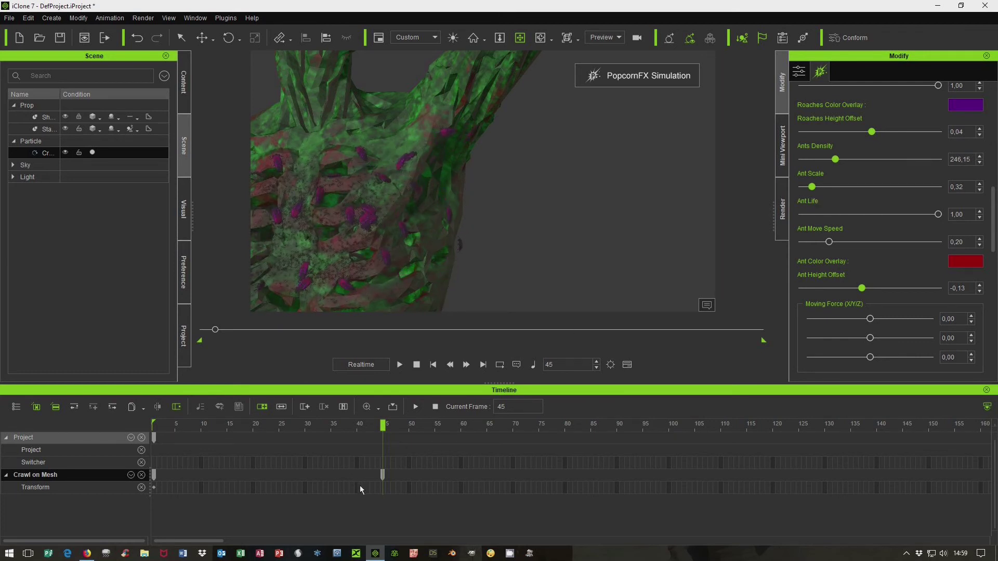
Move the Crawl on Mesh key from frame 45 to frame 1 and end the PopcornFX simulation.
{"action": "left_click_drag", "start_coordinate": [381, 475], "coordinate": [154, 474]}
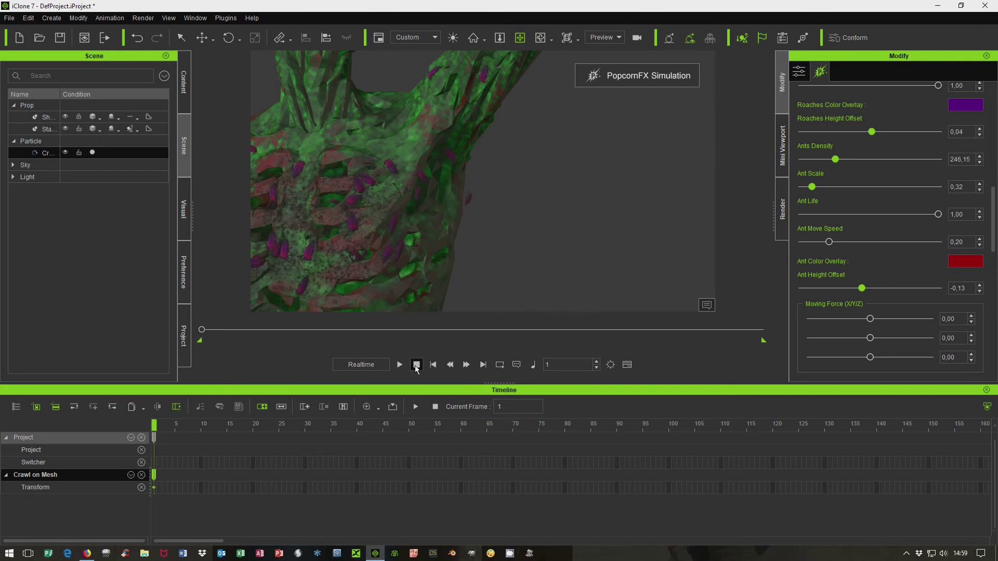
{"action": "left_click_drag", "start_coordinate": [994, 221], "coordinate": [996, 99]}
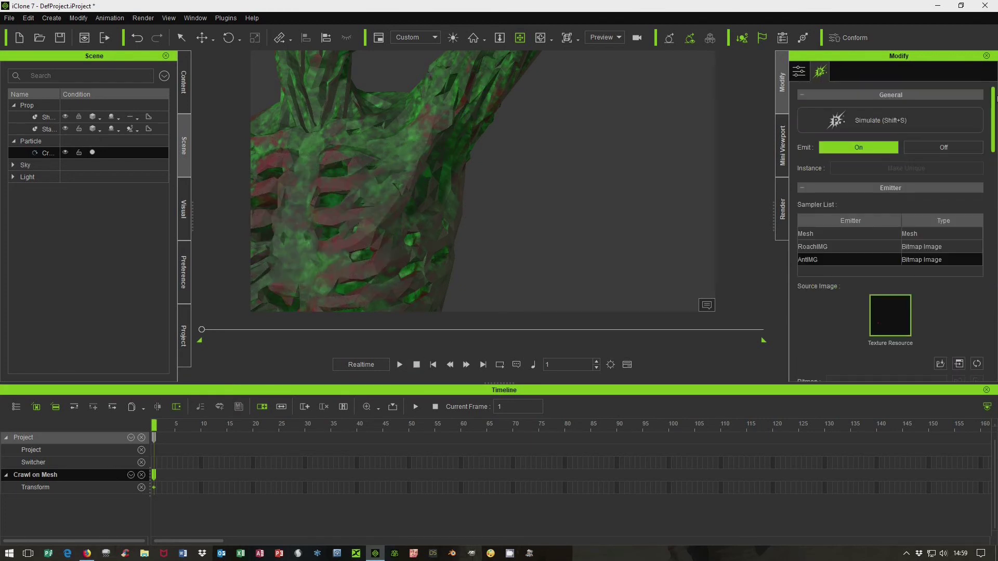
Run the PopcornFX simulation of the Crawl on Mesh emitter, examine the insects on the statue's upper body, and end the simulation.
{"action": "left_click", "coordinate": [898, 123]}
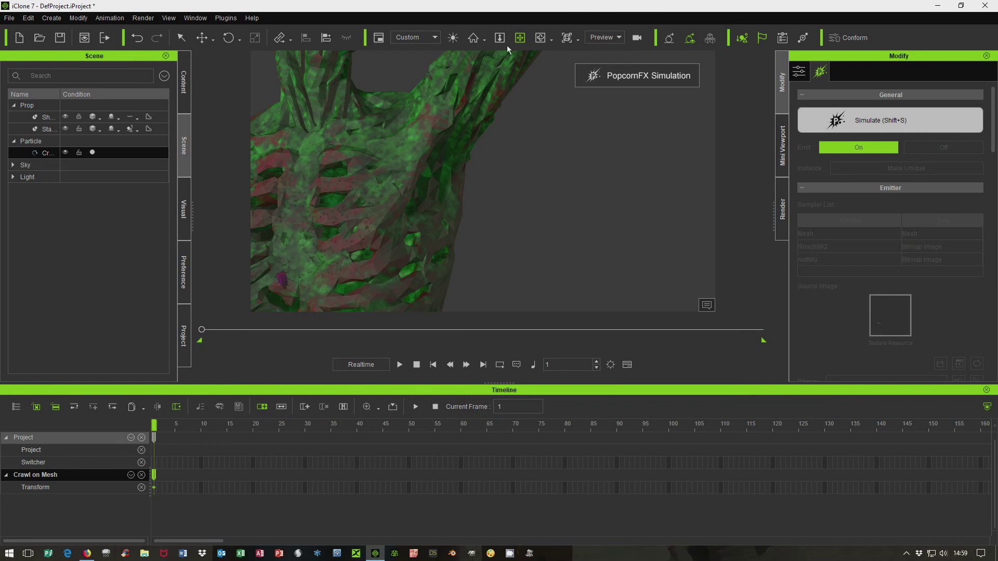
{"action": "left_click", "coordinate": [519, 37]}
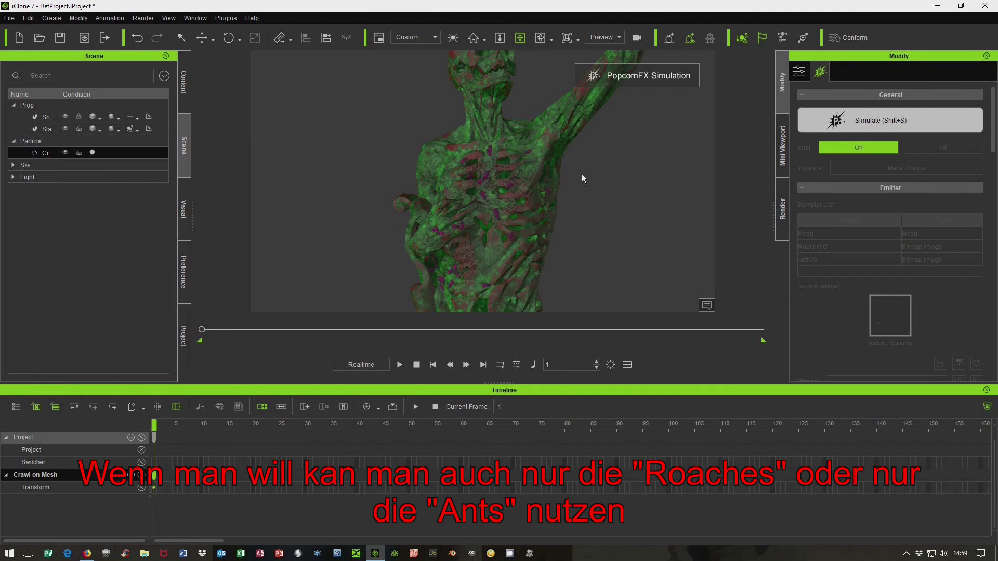
{"action": "left_click", "coordinate": [416, 365]}
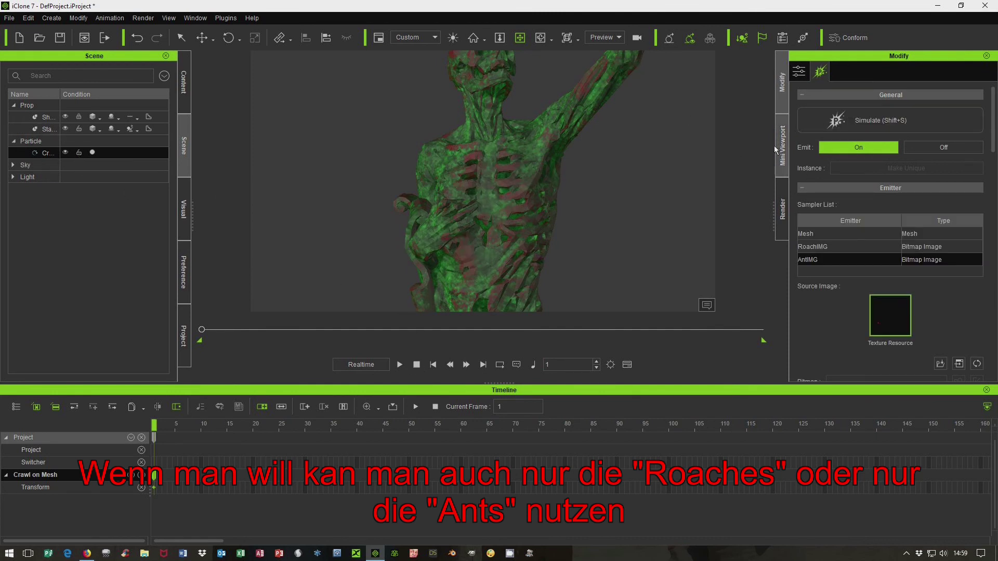
Hide the Crawl on Mesh particle emitter object at the statue's base.
{"action": "middle_click_drag", "start_coordinate": [632, 240], "coordinate": [629, 107]}
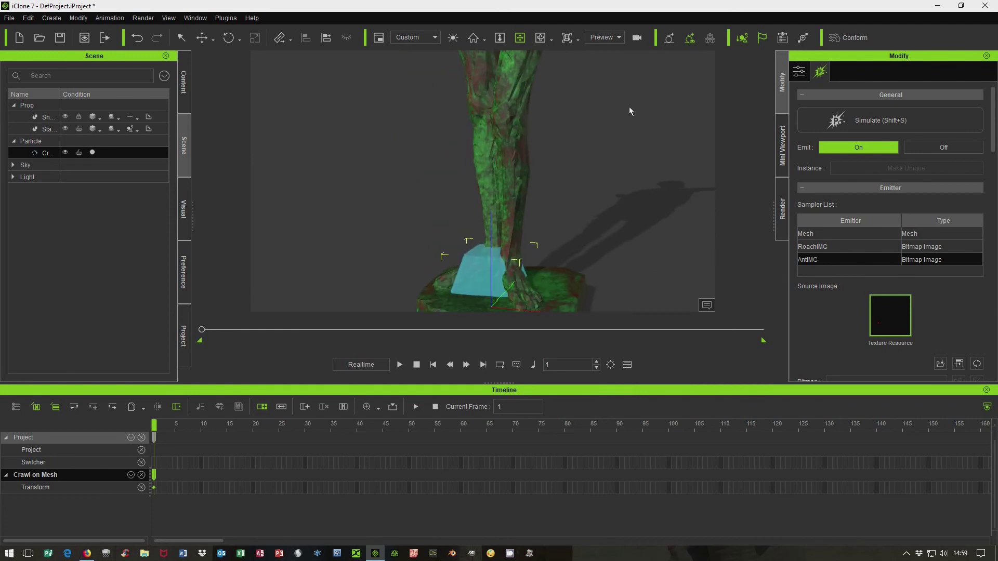
{"action": "left_click", "coordinate": [65, 153]}
Play the project from frame 1, examine the roaches and ants crawling on the statue's chest up close, and stop playback.
{"action": "scroll", "coordinate": [359, 184], "scroll_direction": "down", "scroll_amount": 5}
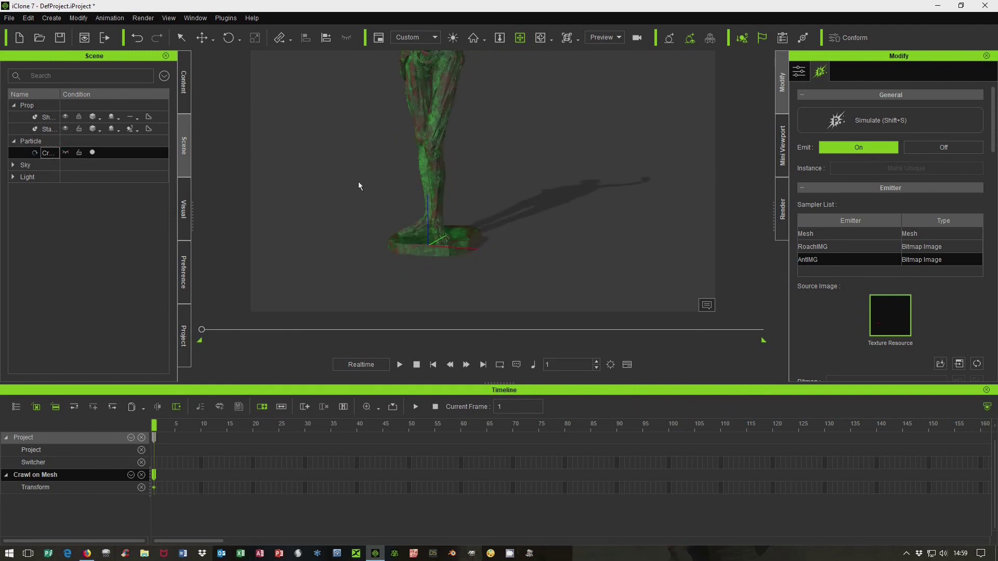
{"action": "scroll", "coordinate": [583, 234], "scroll_direction": "up", "scroll_amount": 2}
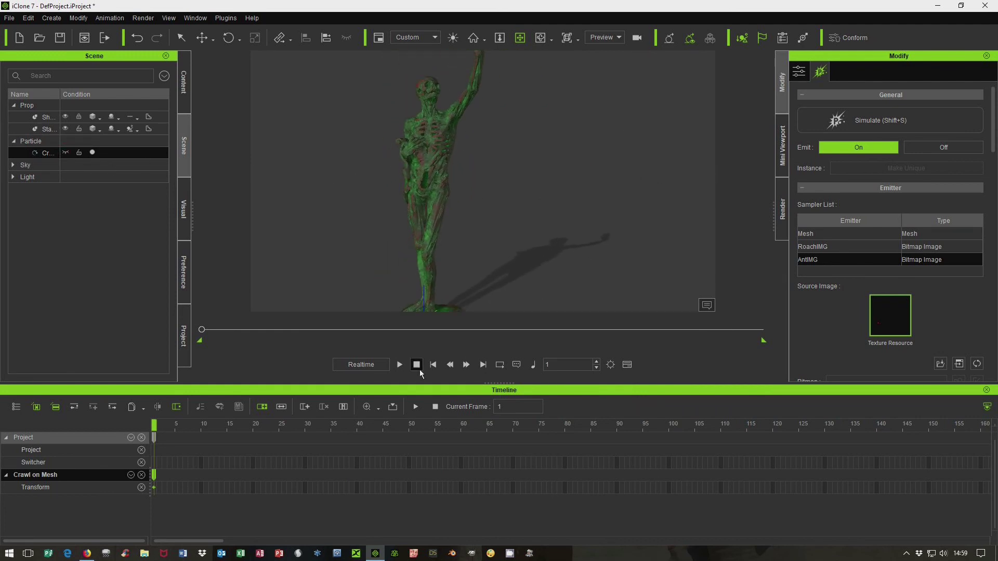
{"action": "left_click", "coordinate": [399, 365]}
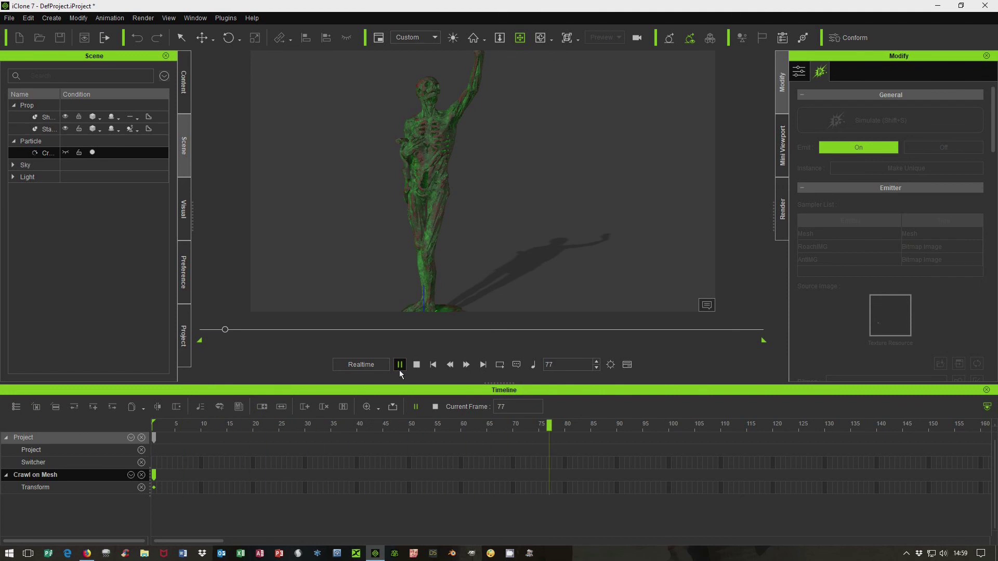
{"action": "scroll", "coordinate": [425, 293], "scroll_direction": "up", "scroll_amount": 5}
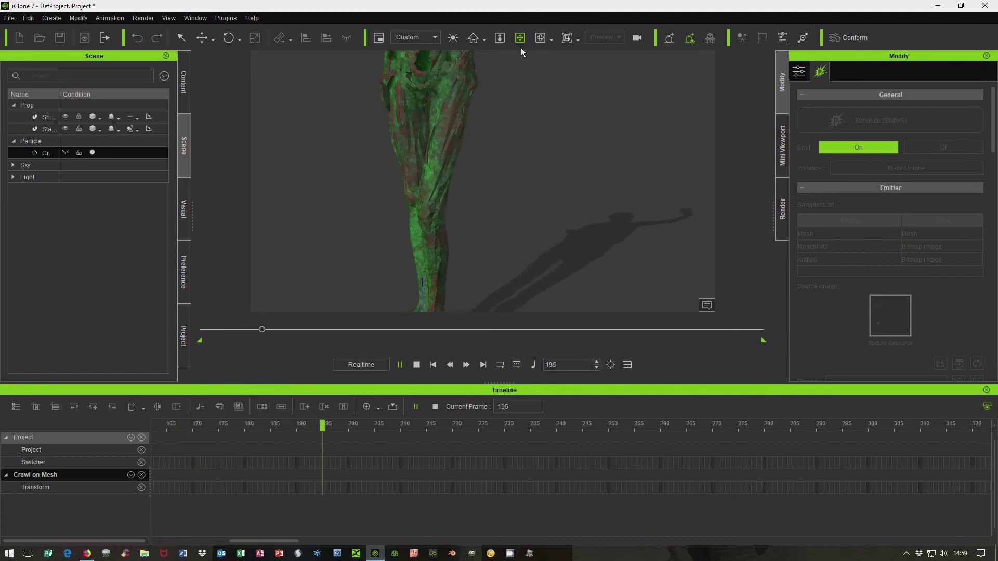
{"action": "scroll", "coordinate": [539, 235], "scroll_direction": "up", "scroll_amount": 5}
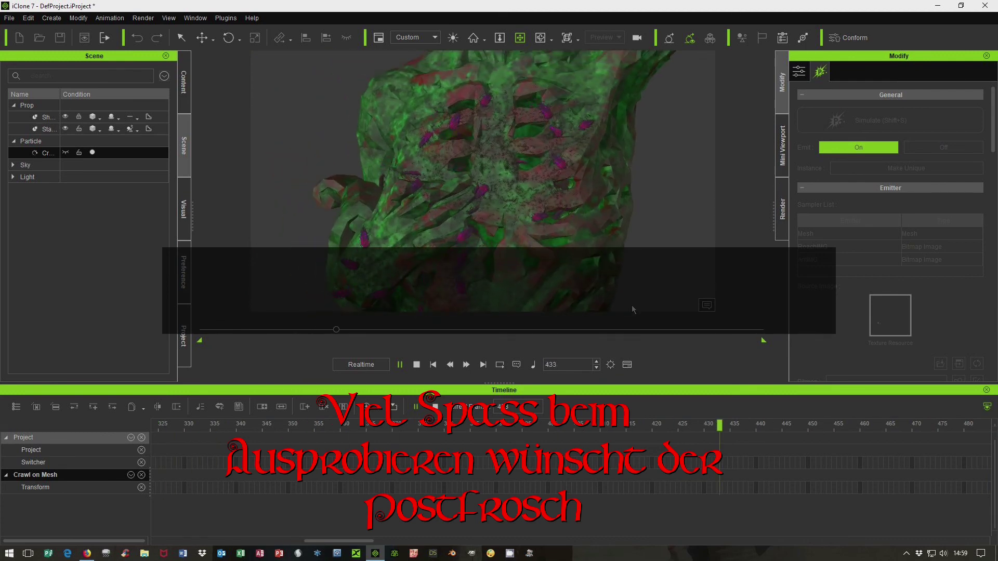
{"action": "left_click", "coordinate": [417, 364]}
{"action": "scroll", "coordinate": [666, 154], "scroll_direction": "down", "scroll_amount": 5}
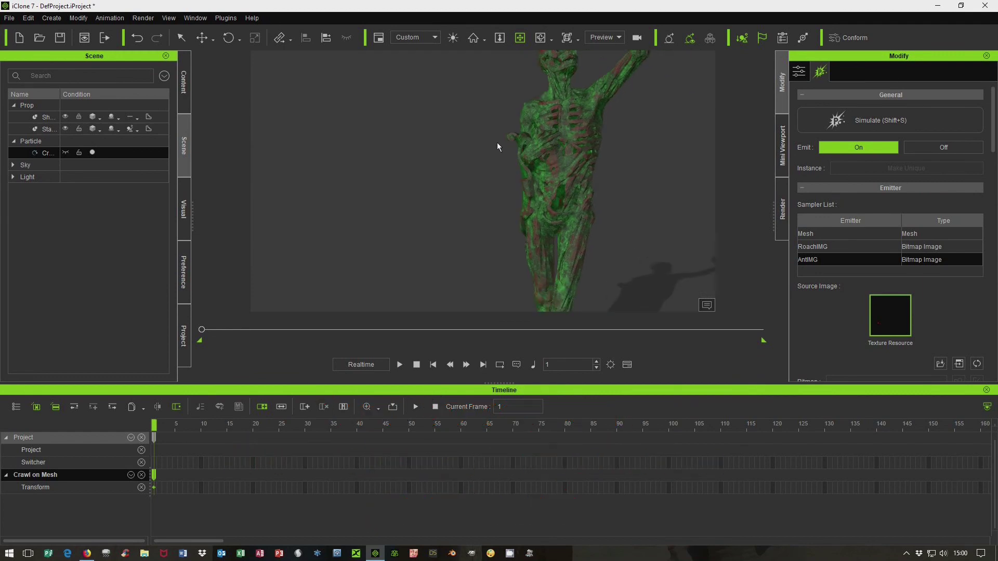
{"action": "scroll", "coordinate": [618, 307], "scroll_direction": "down", "scroll_amount": 3}
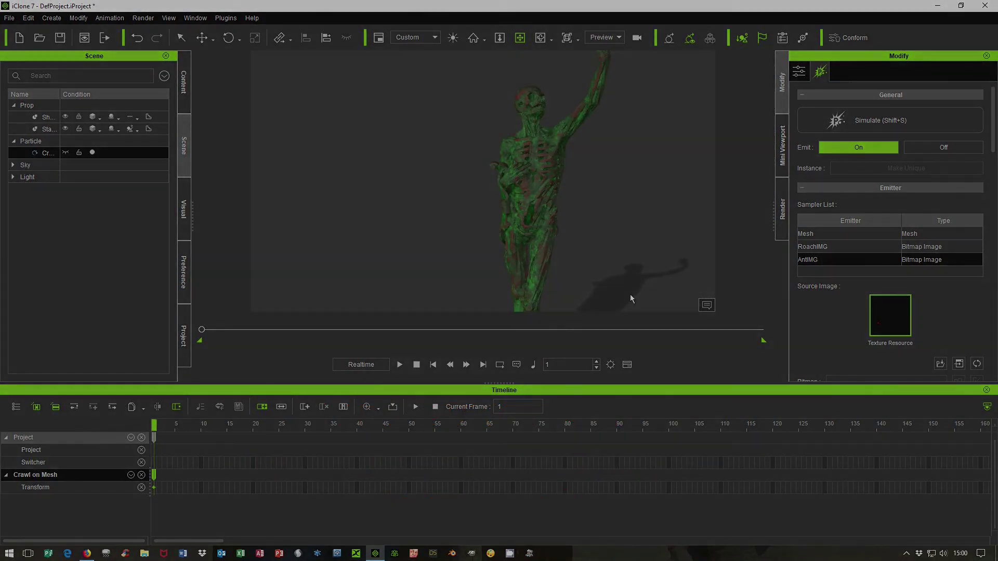
{"action": "left_click", "coordinate": [906, 553]}
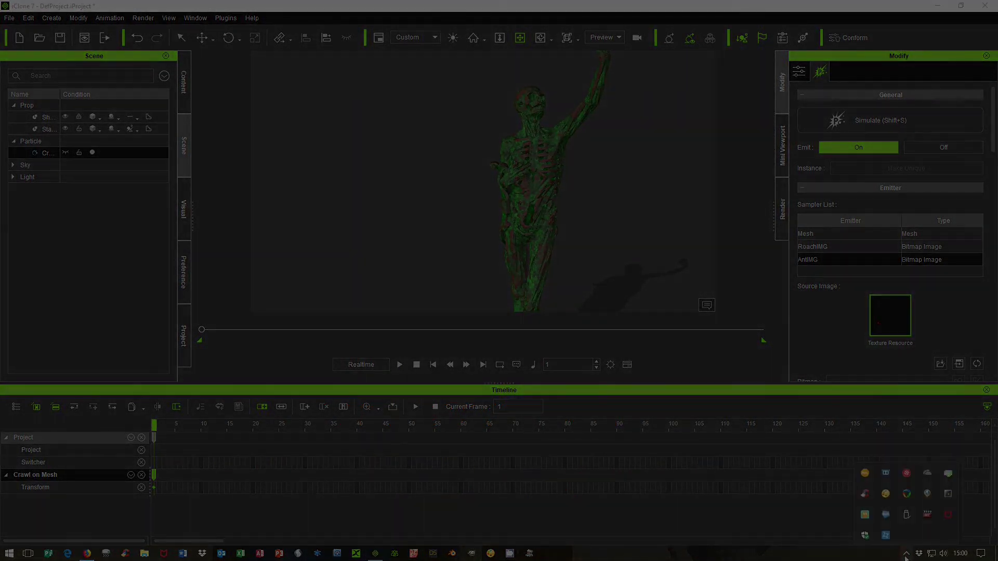